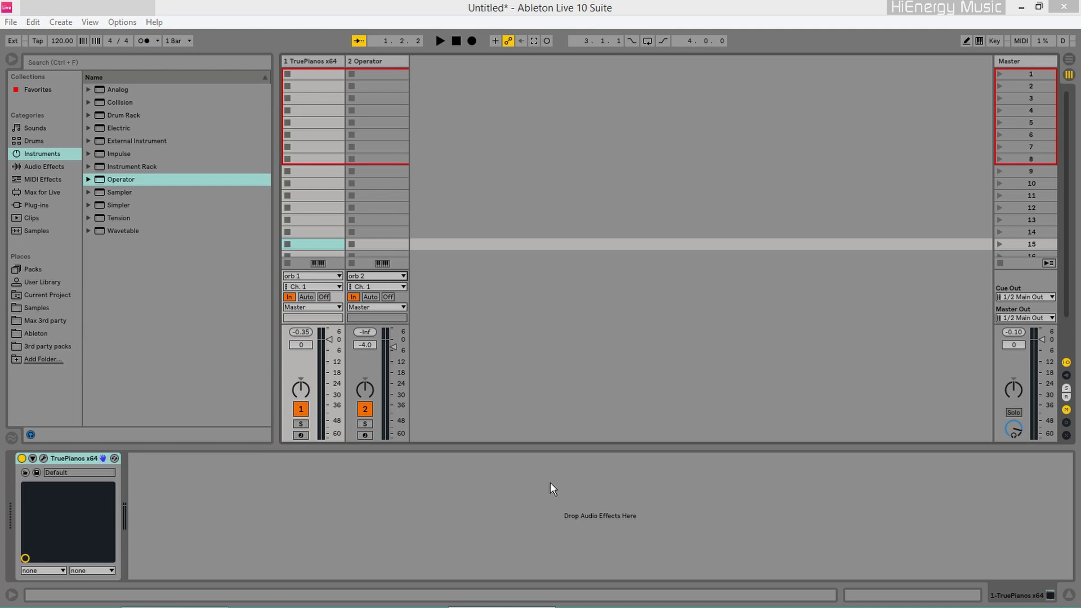
Switch to OrbComposer and dismiss the music template chooser without applying a template
left_click(404, 598)
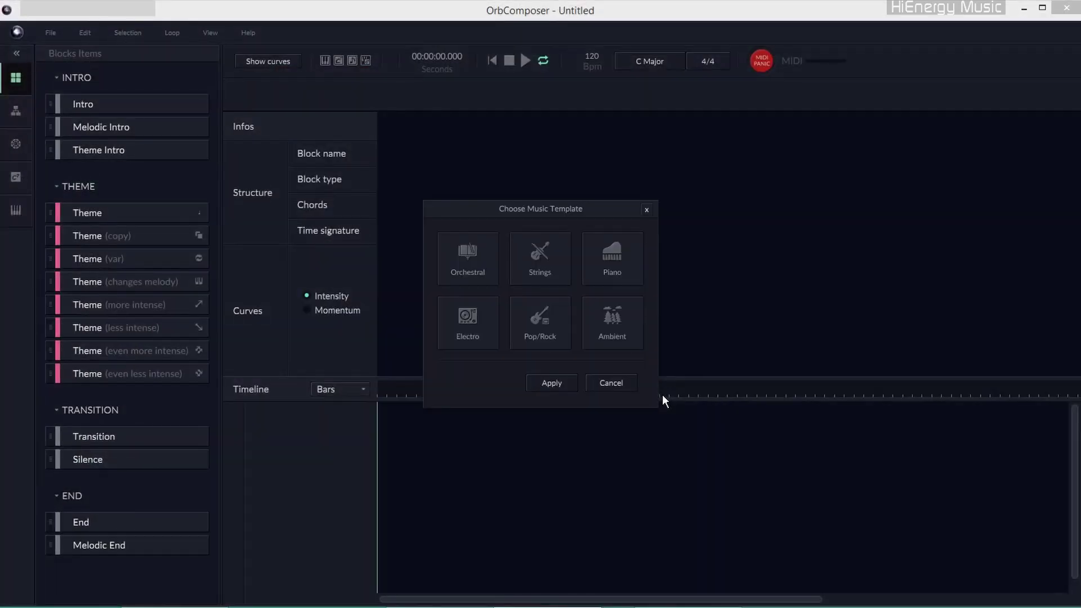
left_click(610, 382)
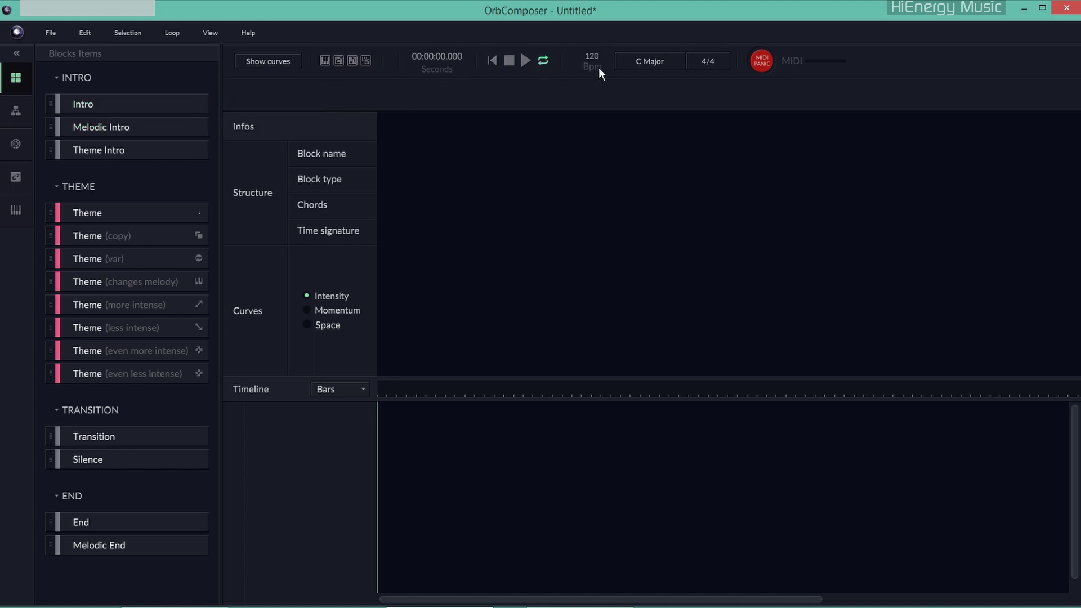
Set the composition's time signature to 12/8 and its key to C Minor
left_click(714, 63)
left_click(766, 184)
left_click(657, 63)
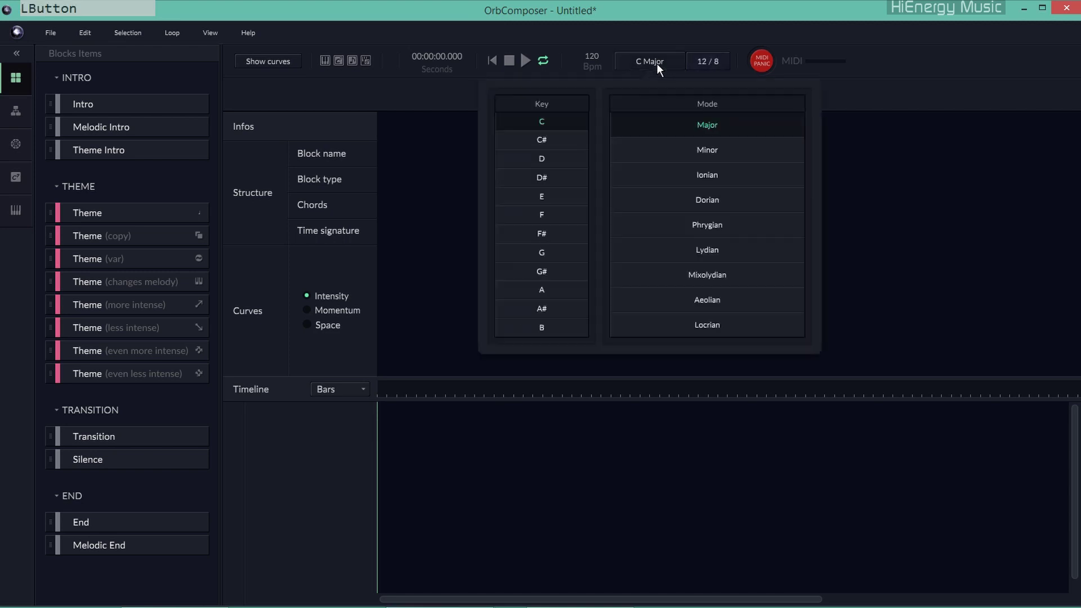
left_click(115, 215)
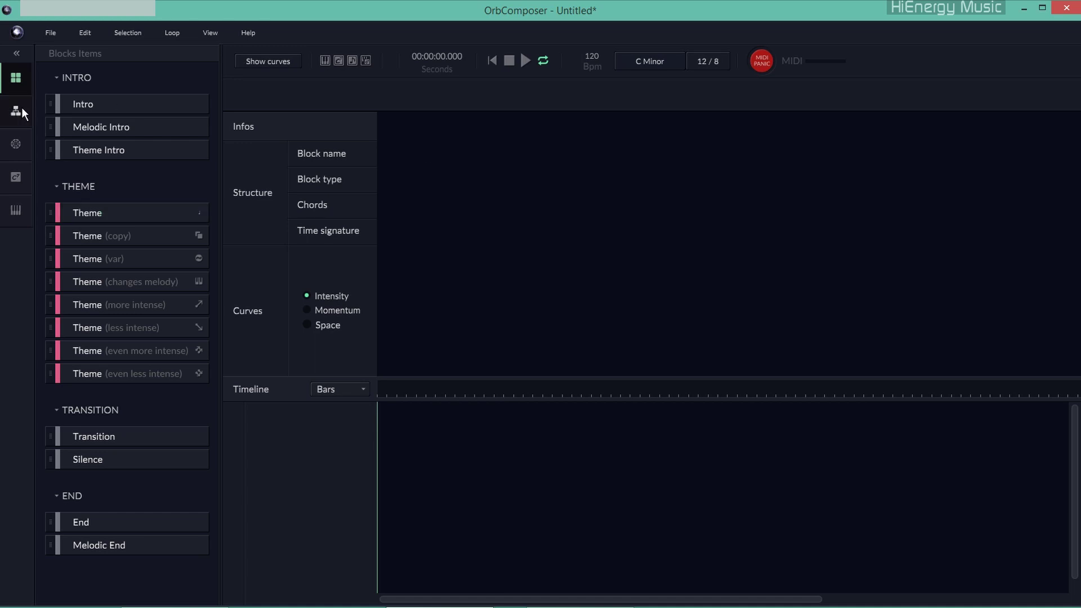
Add the Piano1 and Lead1 instruments as tracks in the timeline
left_click(15, 212)
left_click_drag(80, 137, 259, 349)
left_click_drag(64, 483, 285, 476)
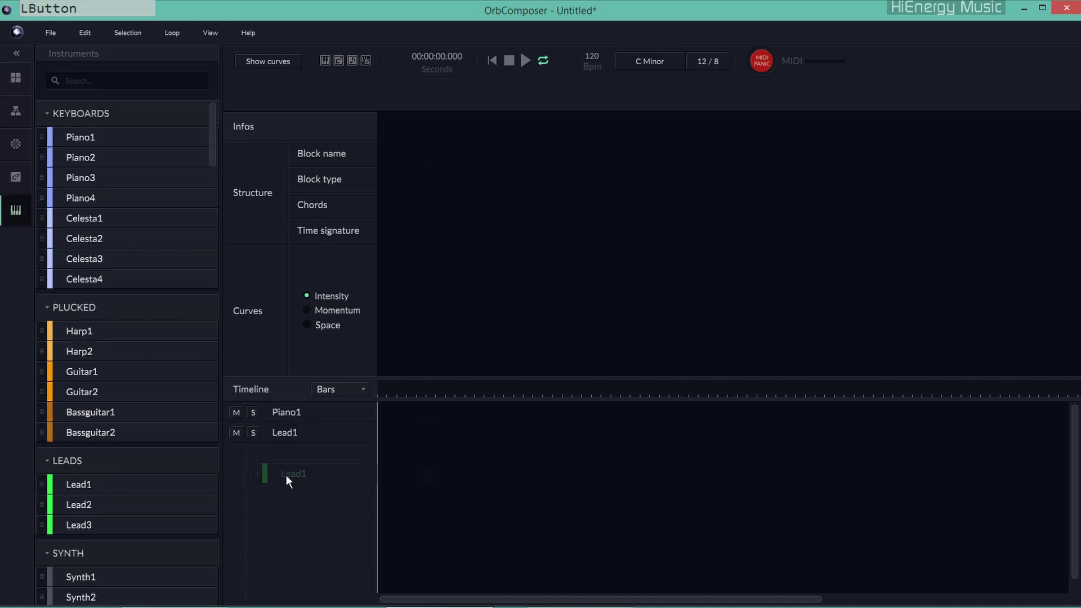
Add a Theme block to the composition and give it the eight-bar Q–Aq structure with 4 + 4 bars
left_click(16, 77)
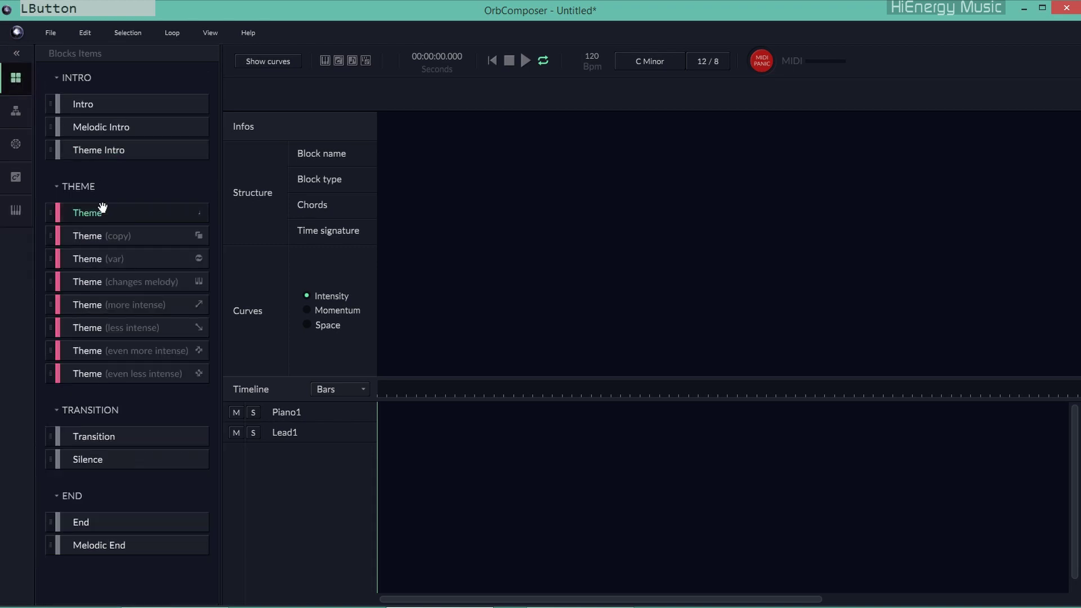
left_click_drag(98, 214, 457, 171)
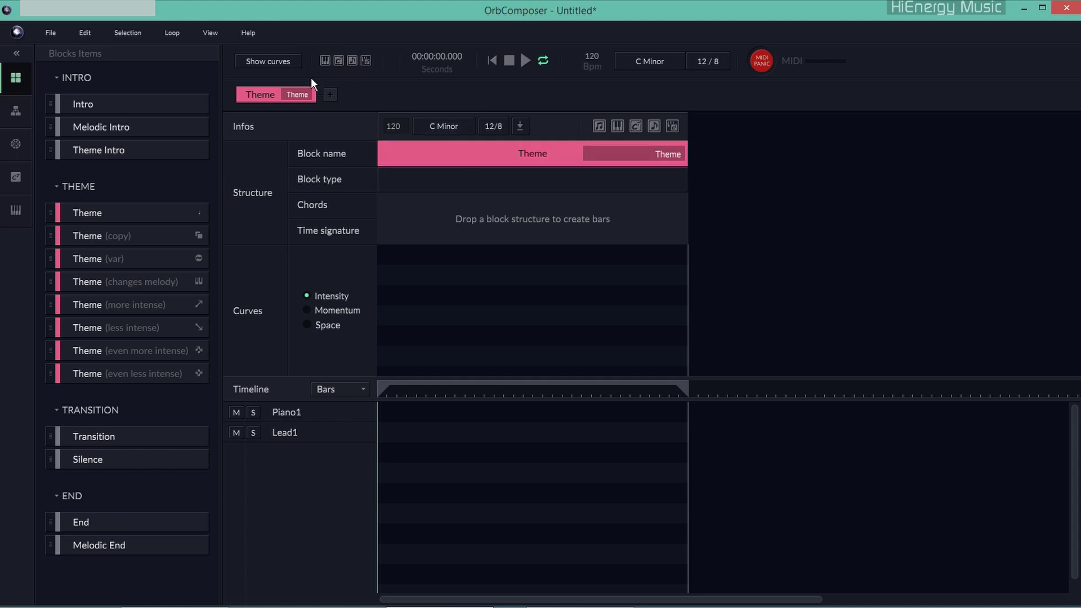
left_click(16, 113)
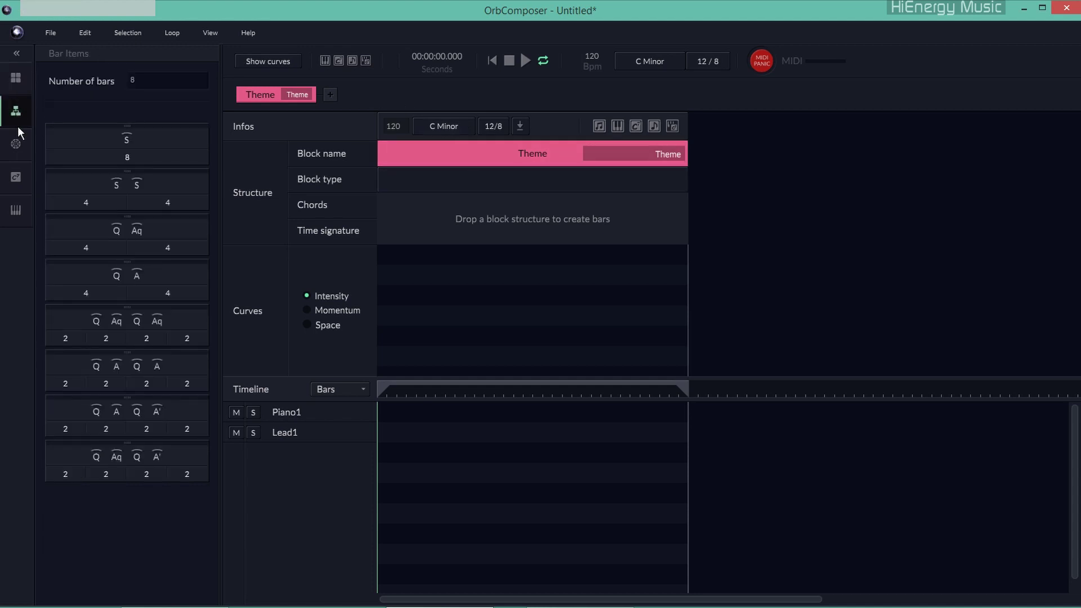
left_click_drag(135, 235, 466, 163)
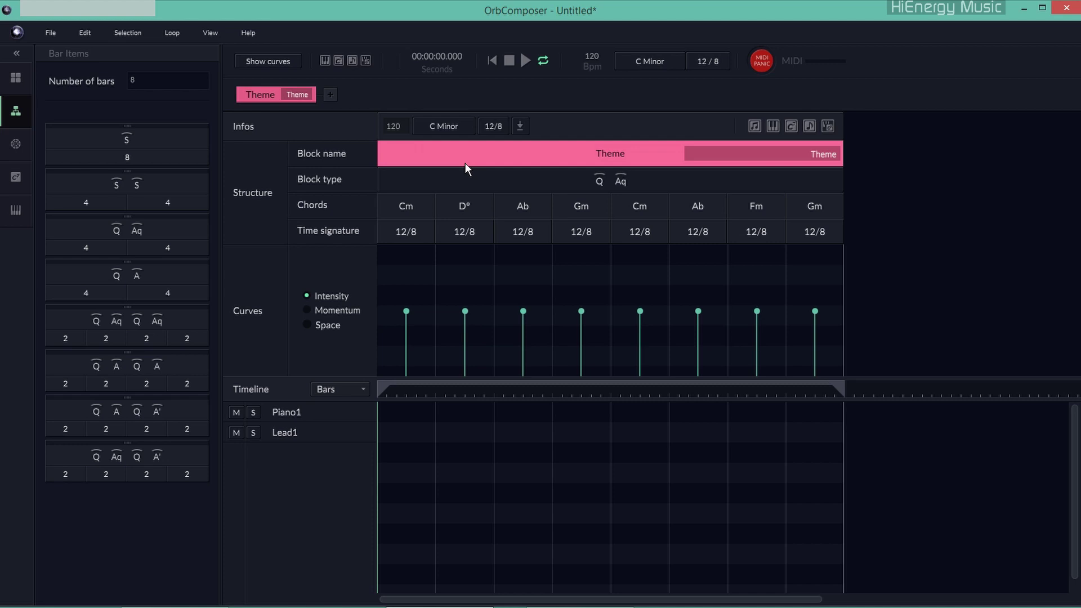
Change the chord of the Theme block's second bar to Eb
left_click(464, 212)
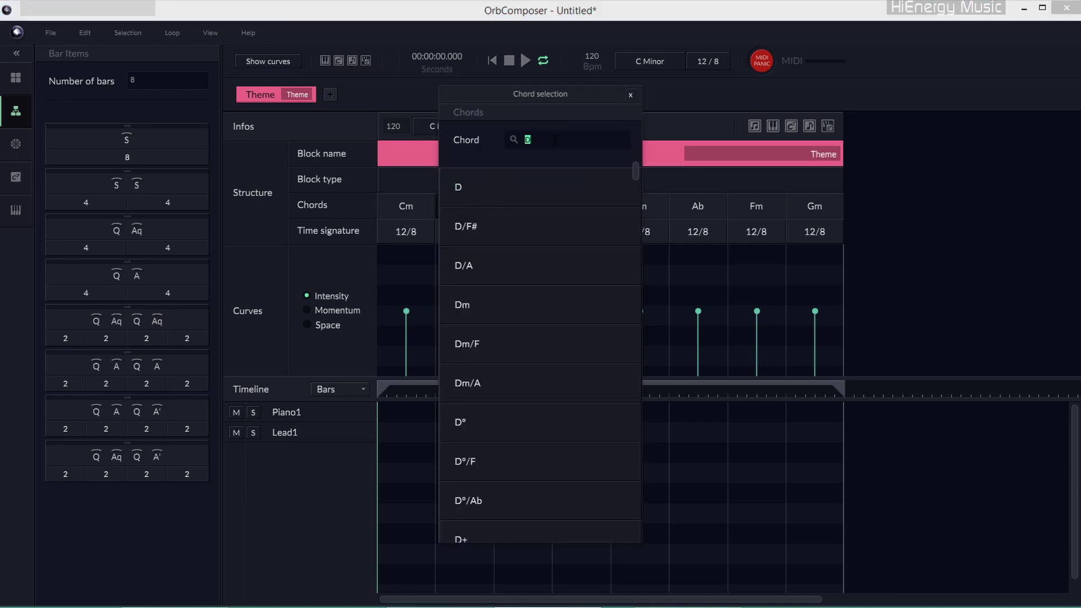
type("eb")
left_click(502, 186)
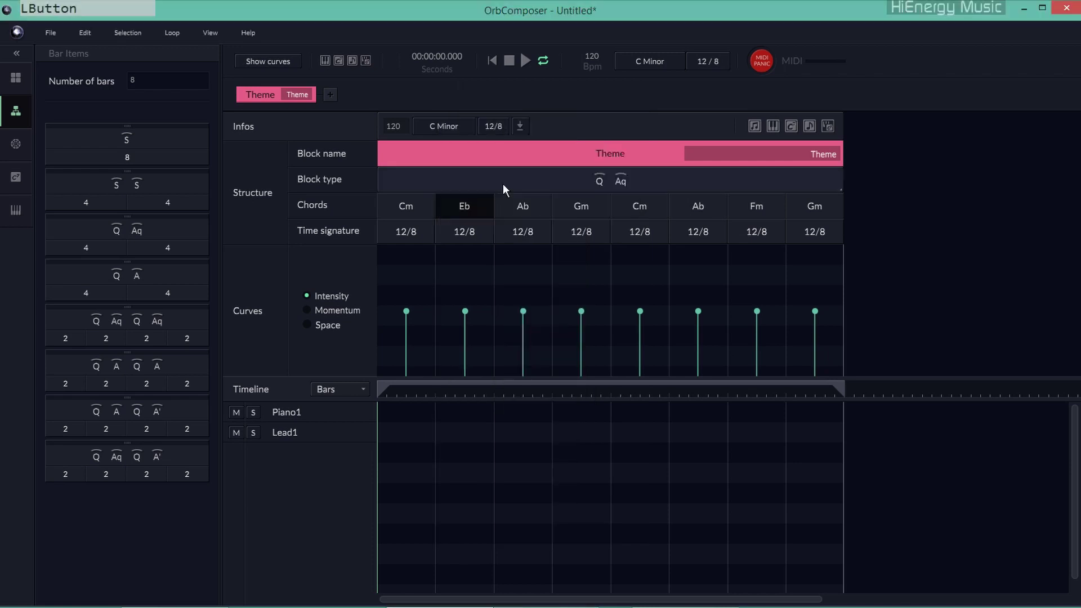
Create clips for the Theme block on the Piano1 and Lead1 tracks
left_click(504, 418)
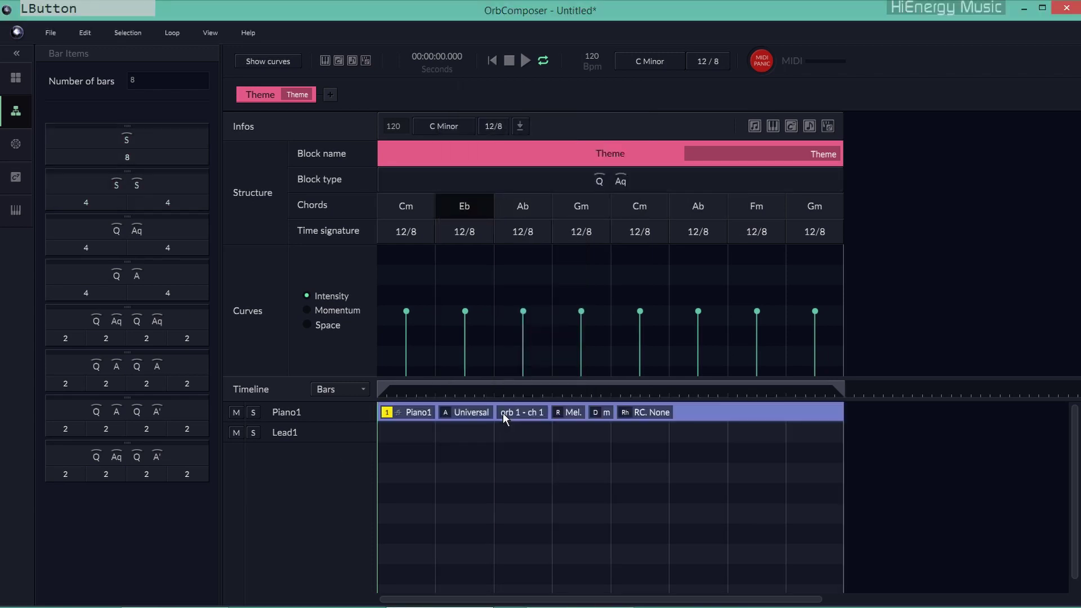
left_click(701, 432)
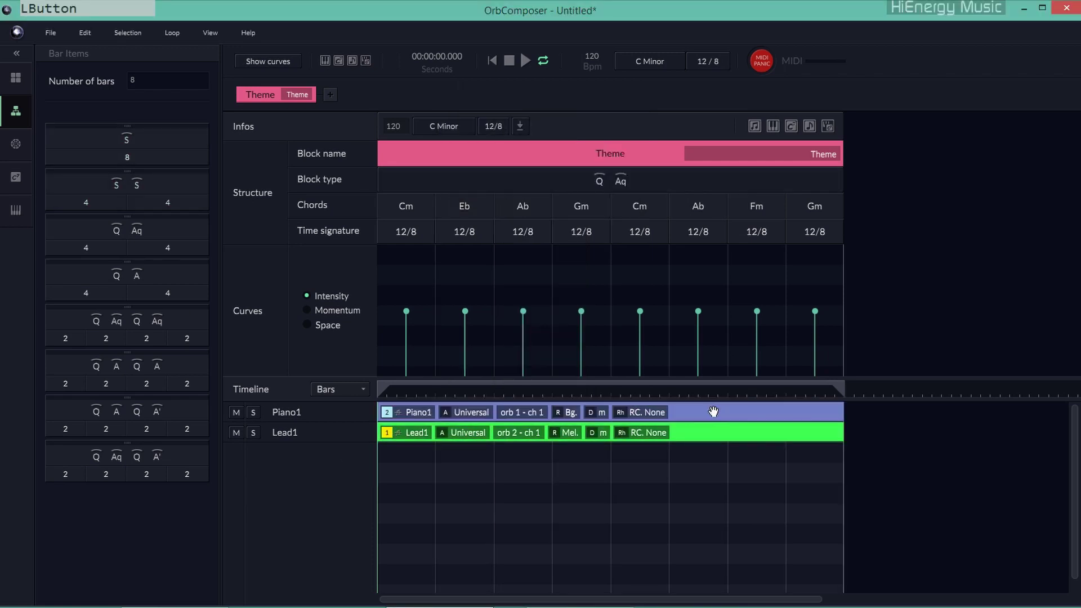
Set the Piano1 clip's rhythm to Very Low momentum and Very Low complexity
left_click(570, 417)
left_click(465, 170)
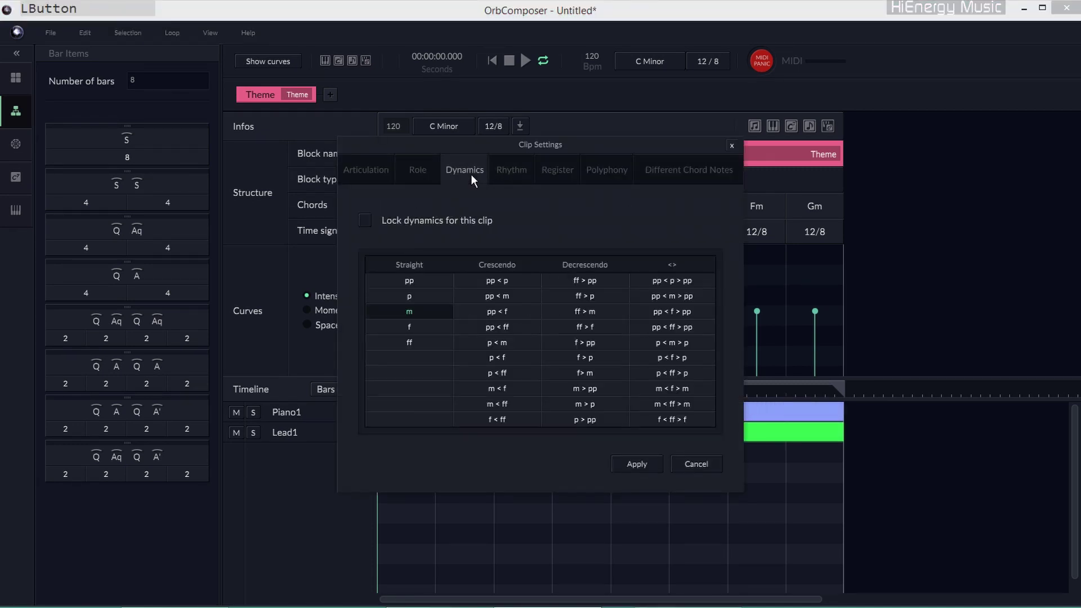
left_click(525, 172)
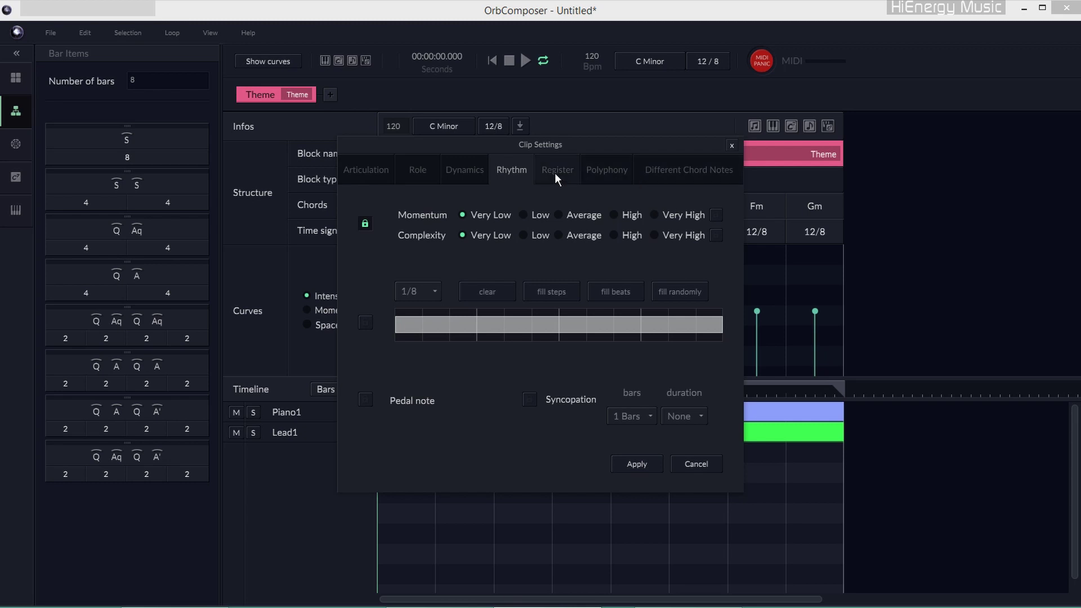
left_click(647, 471)
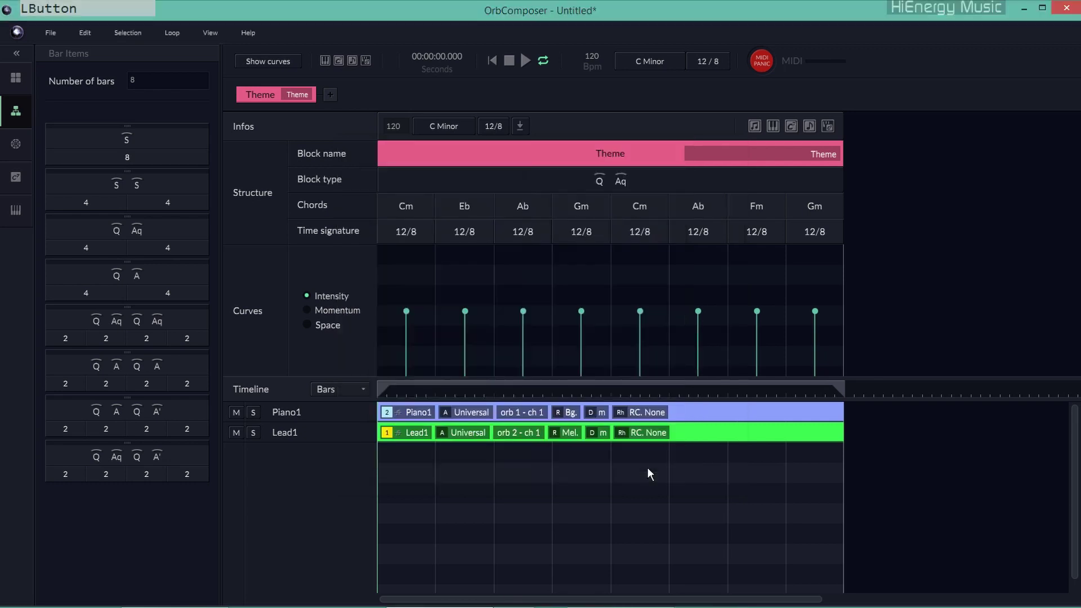
Set the Lead1 clip's dynamics to pp < f > pp
left_click(570, 432)
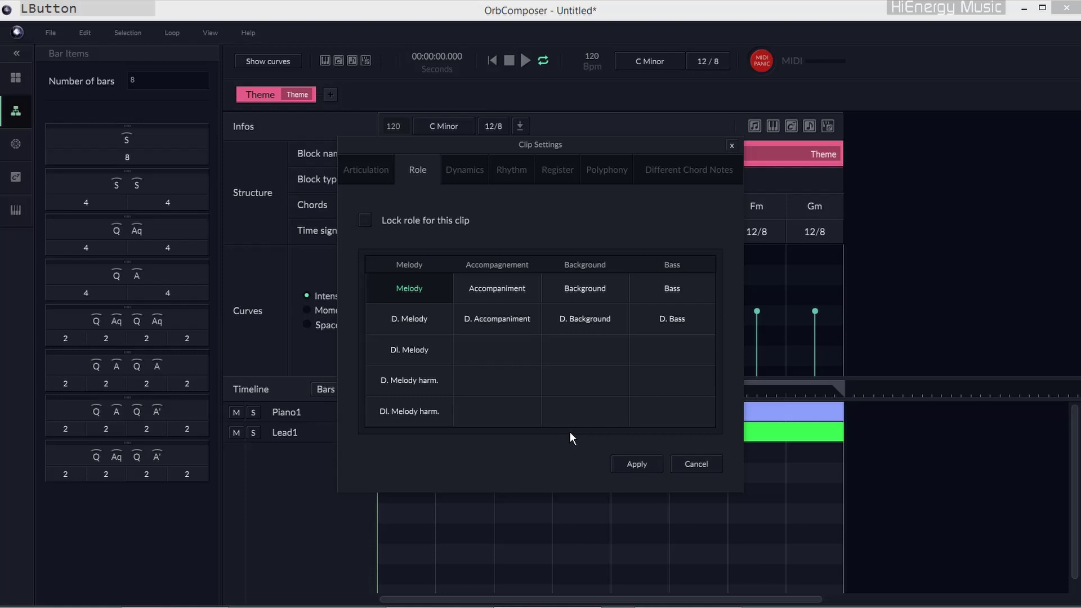
left_click(464, 171)
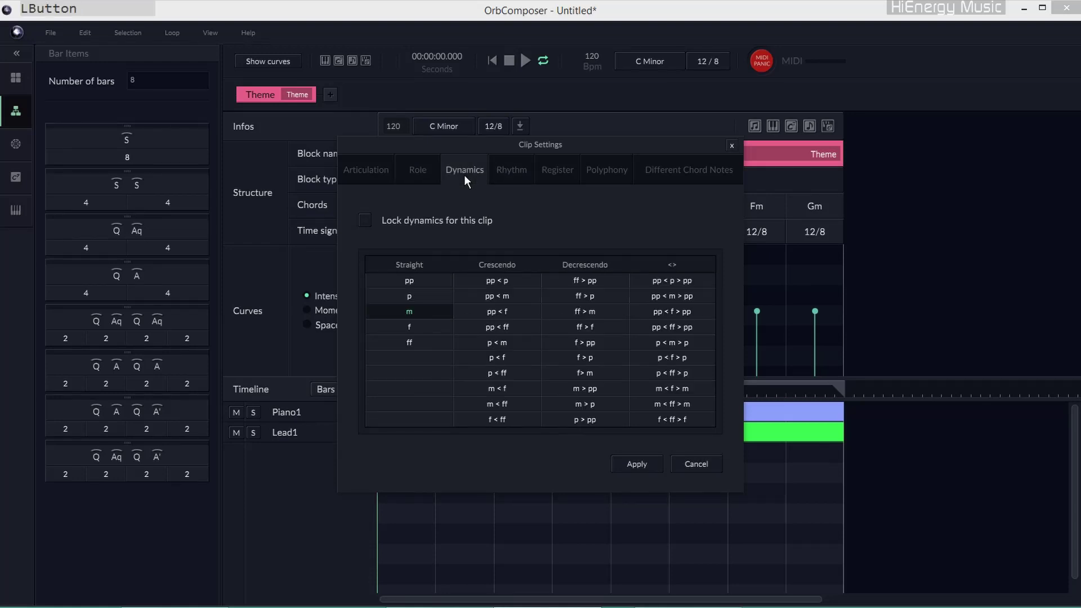
left_click(676, 311)
Set the Lead1 clip's rhythm momentum and complexity to Average and its register to Medium, and apply the settings
left_click(516, 171)
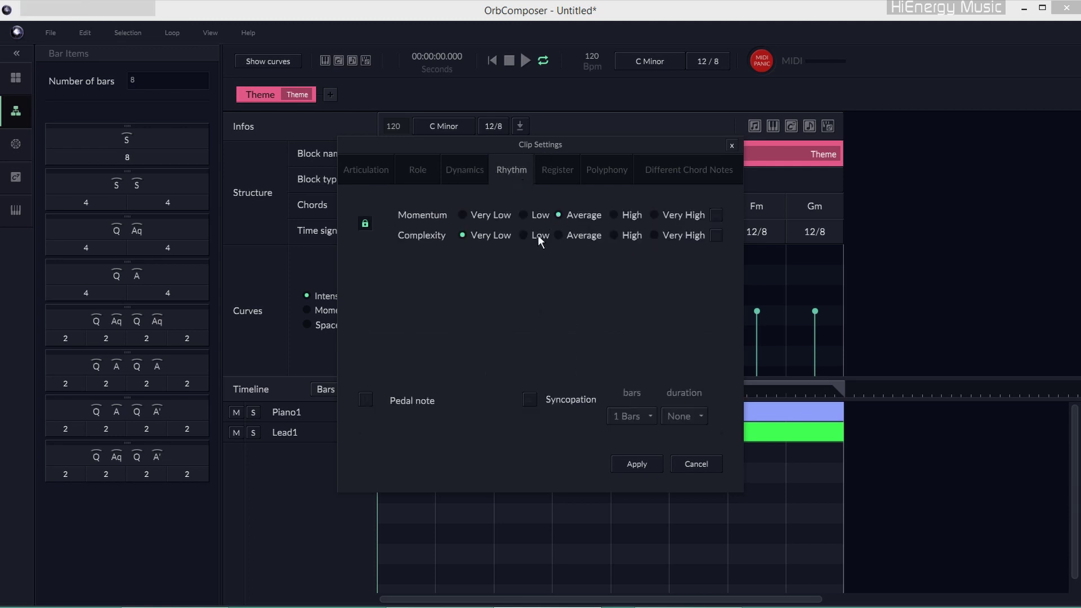
left_click(561, 232)
left_click(558, 169)
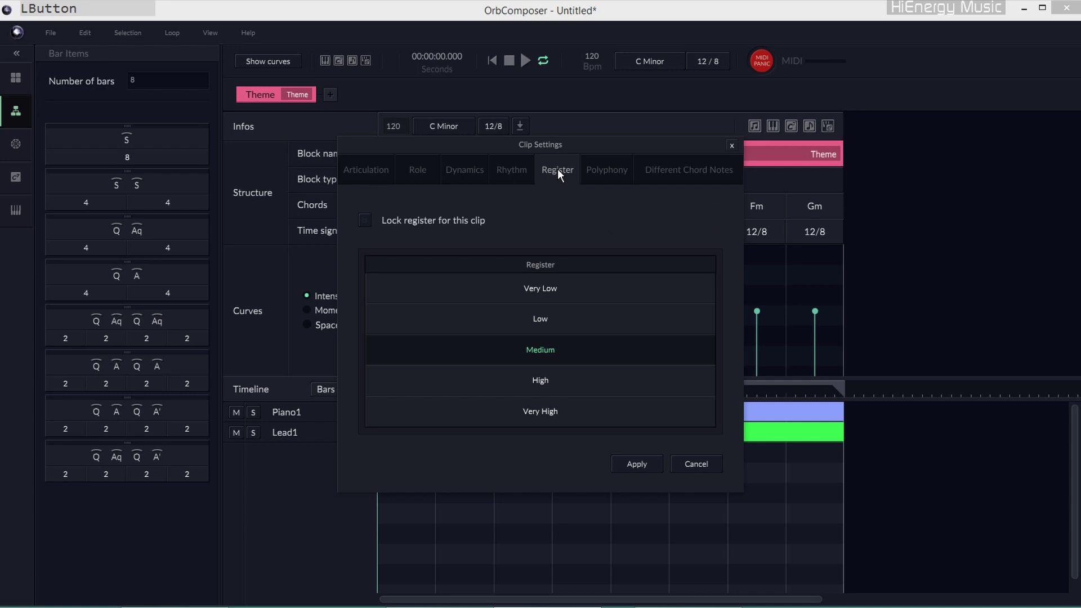
left_click(574, 350)
left_click(612, 170)
left_click(639, 465)
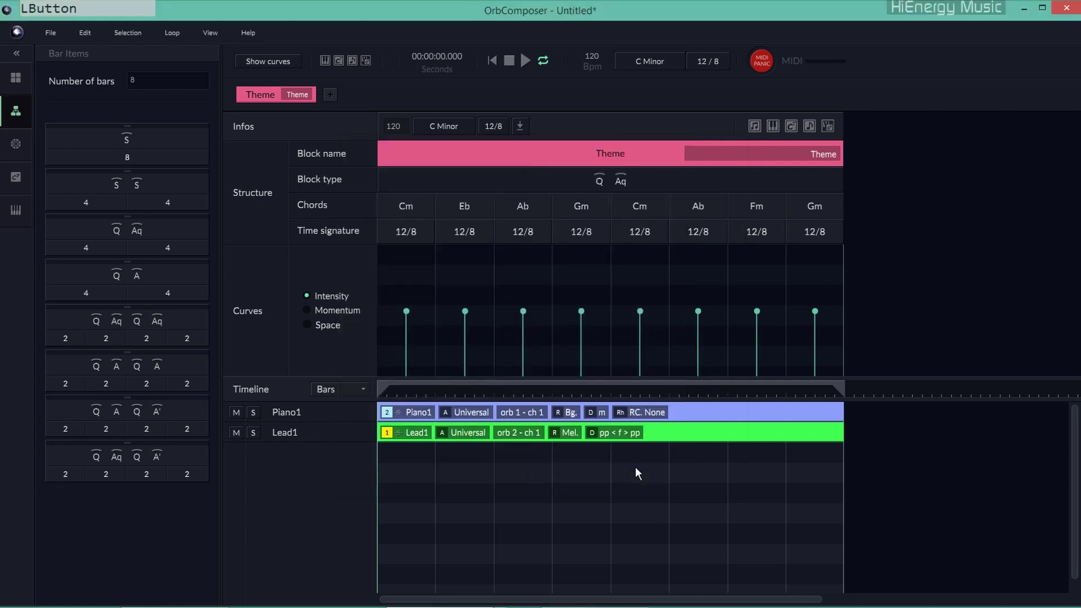
Set the Piano1 clip's polyphony to Pol. 4 and apply it
left_click(571, 414)
left_click(603, 170)
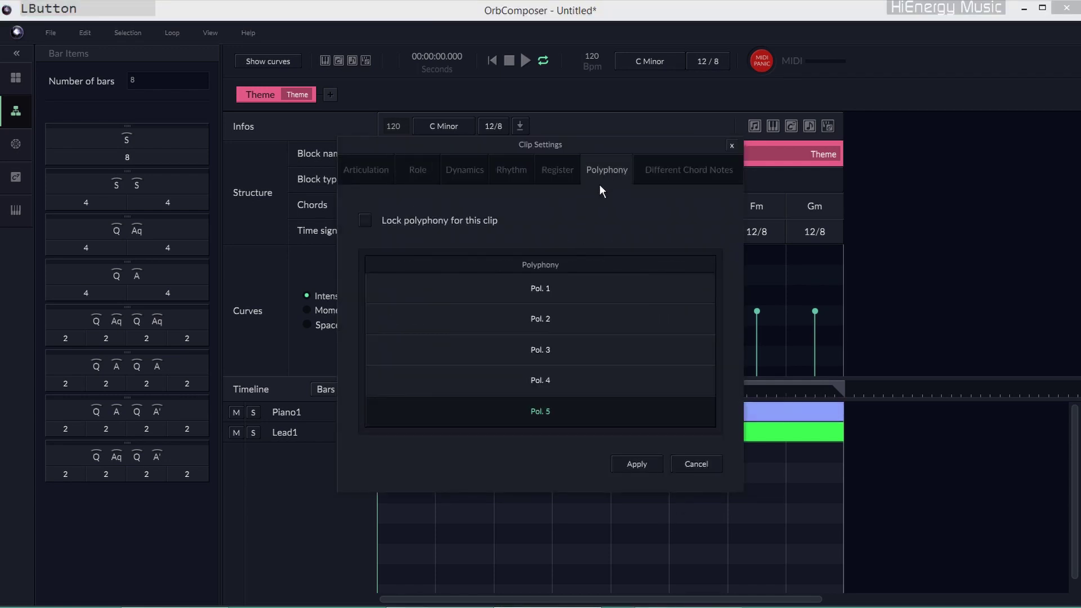
left_click(606, 389)
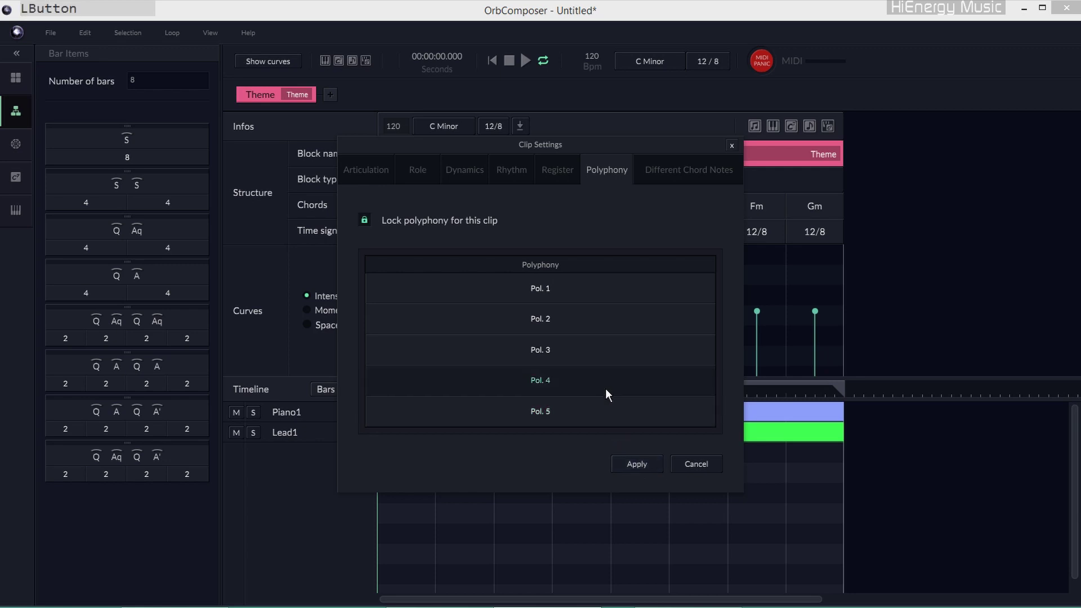
left_click(637, 464)
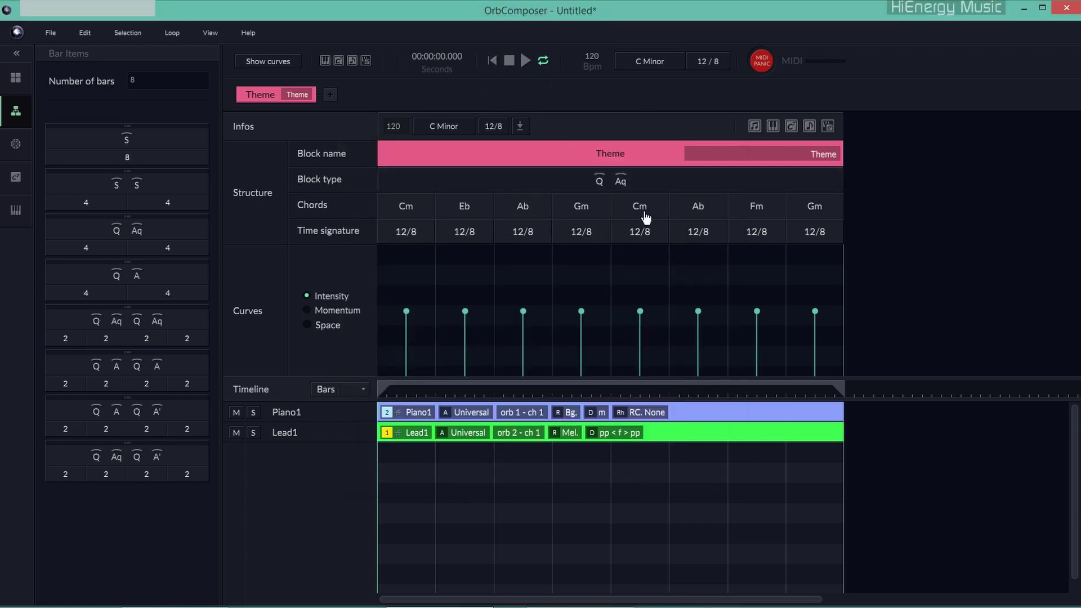
Recheck the Piano1 clip's polyphony setting and apply the clip settings
left_click(631, 414)
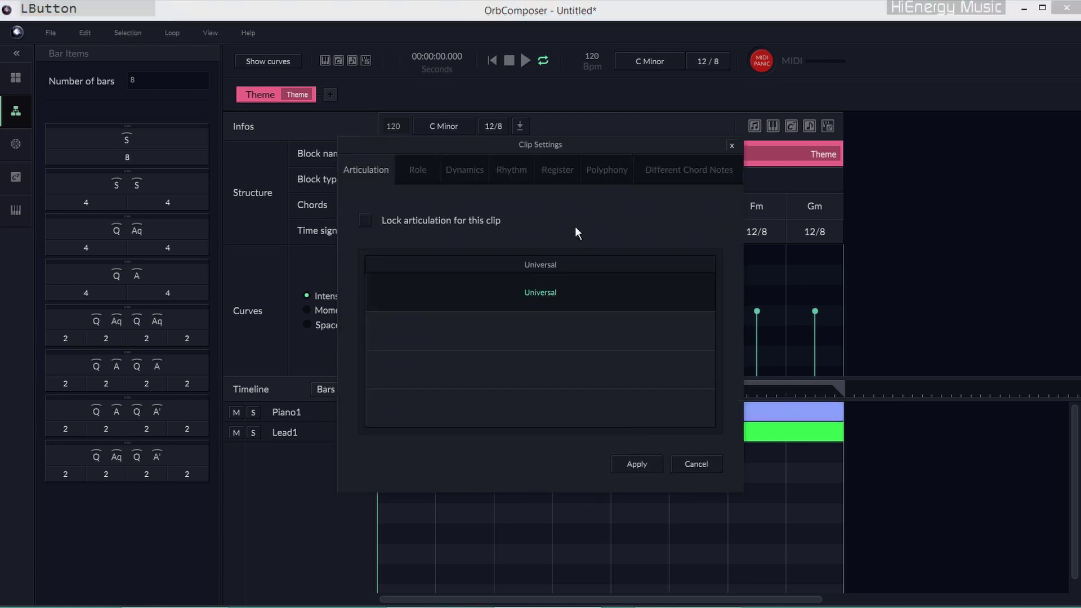
left_click(612, 165)
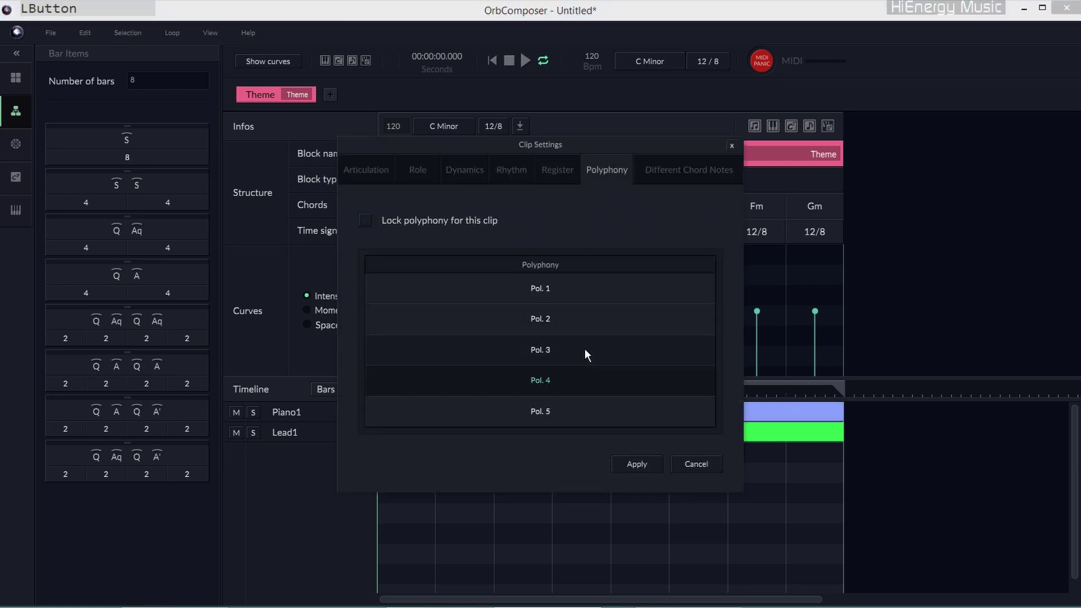
left_click(643, 468)
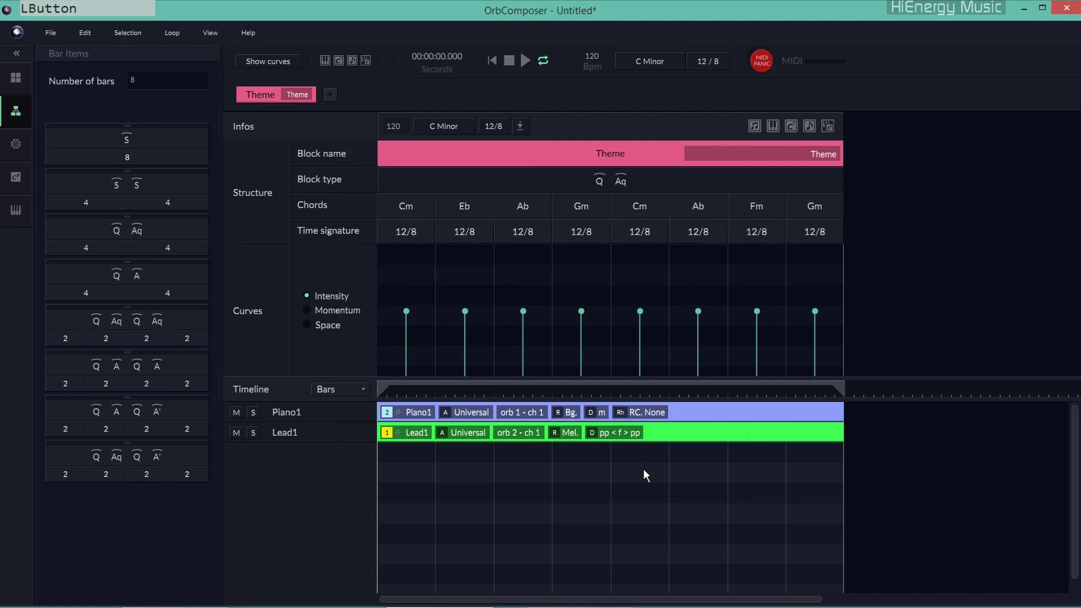
Play the Theme block with the piano and lead clips, and stop playback at the end
left_click(513, 64)
left_click(525, 60)
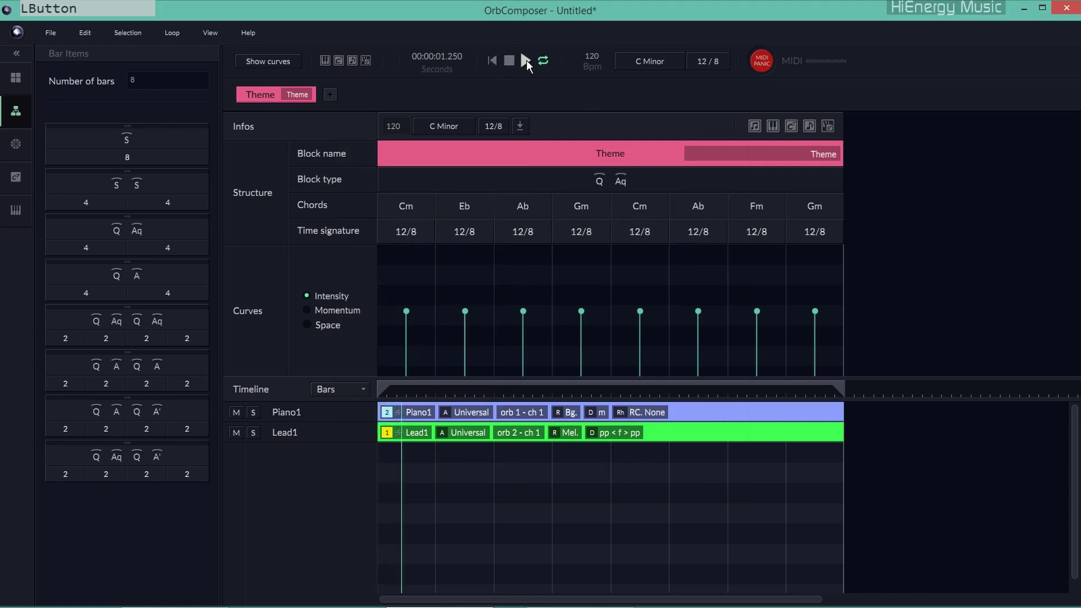
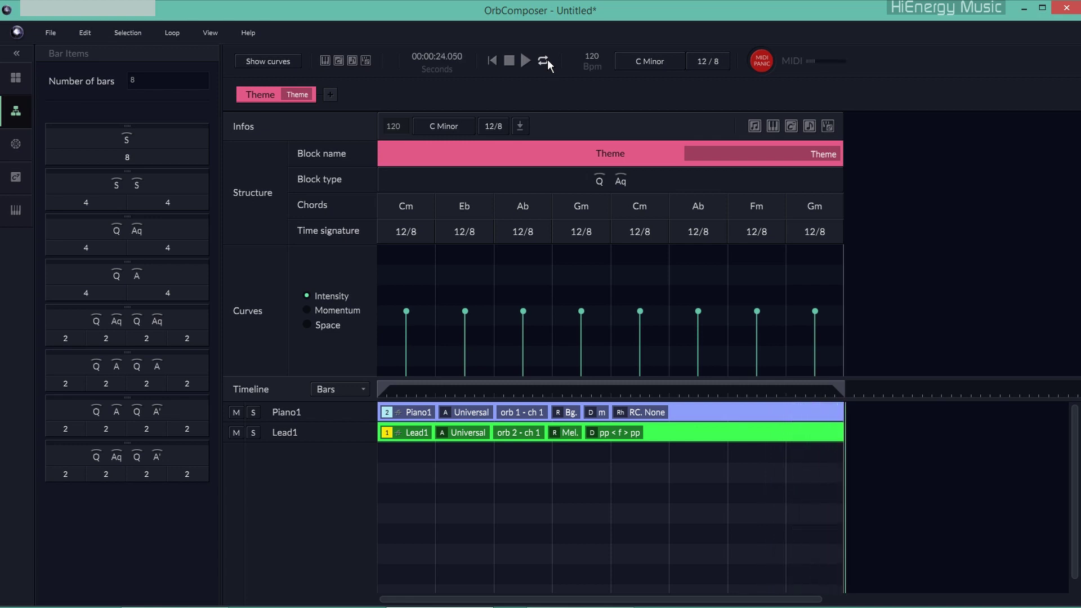
key("space")
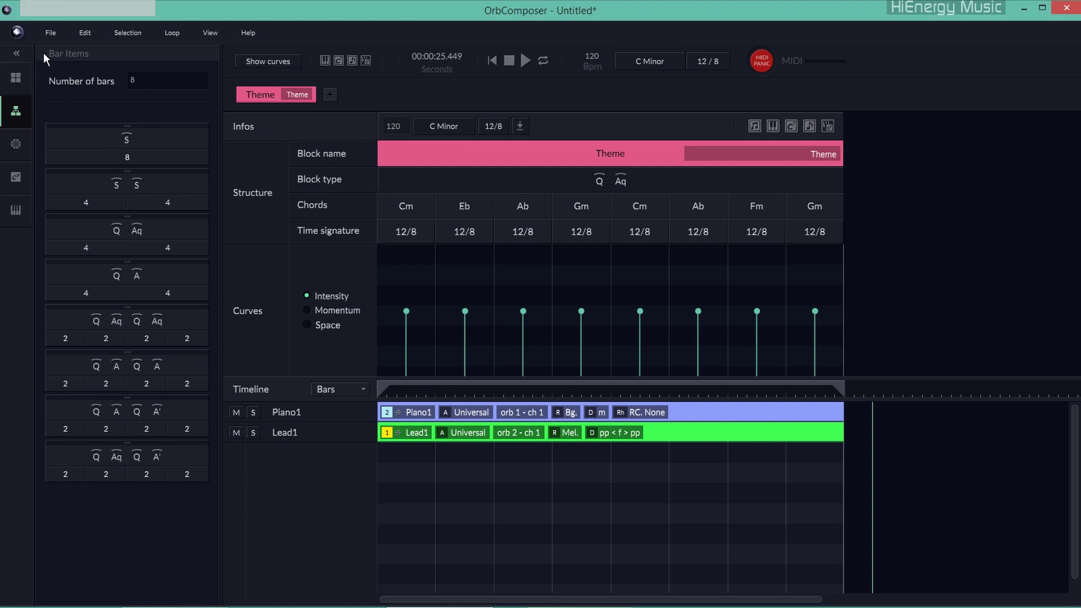
Export the composition as a MIDI file
left_click(50, 31)
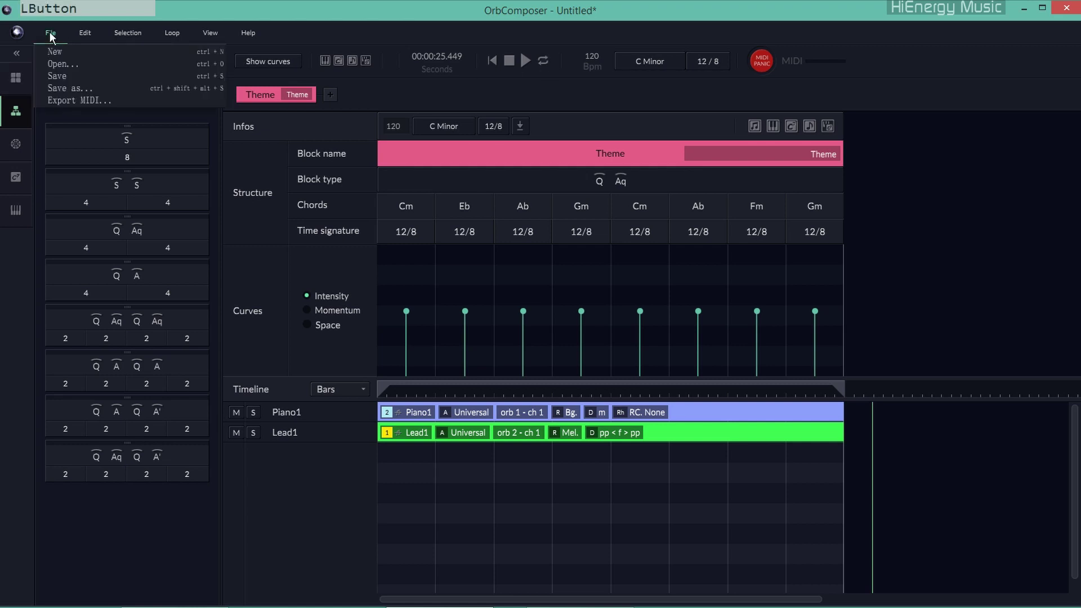
left_click(67, 99)
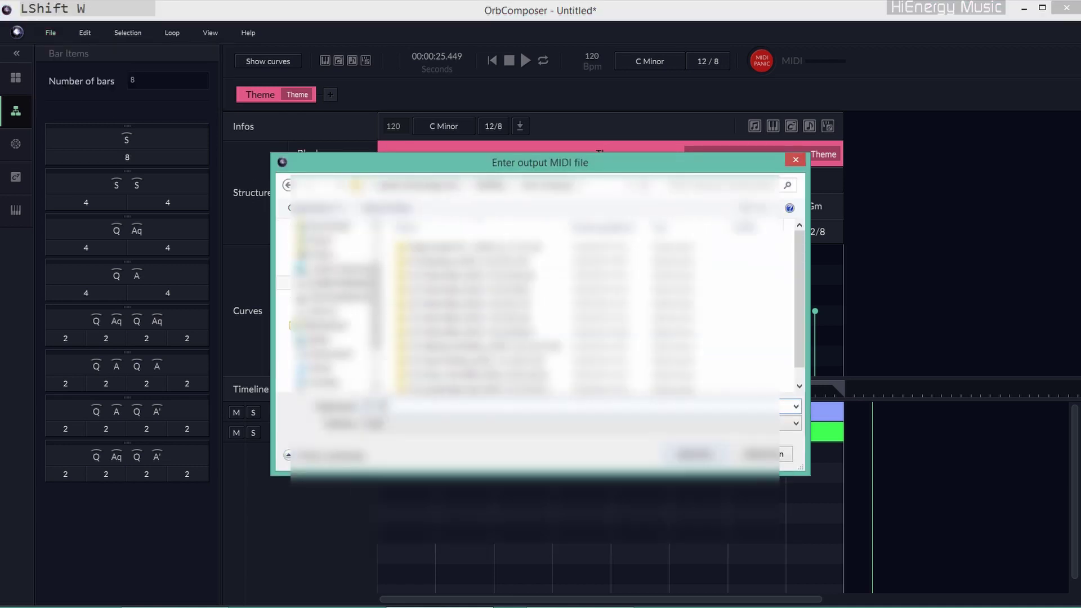
key("Return")
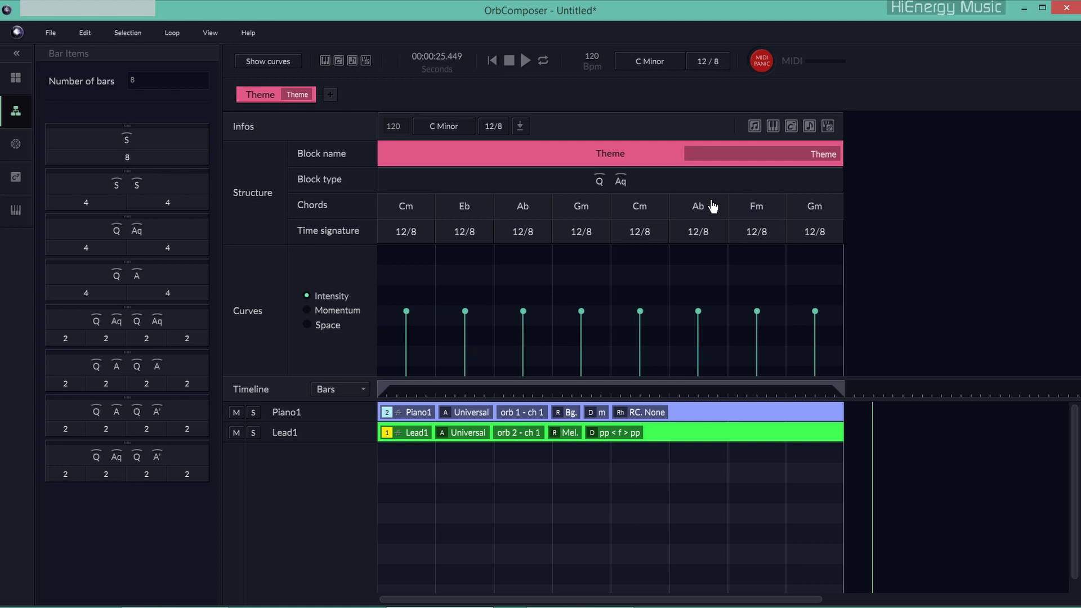
Close the OrbComposer project and save its changes under the suggested file name
left_click(1066, 7)
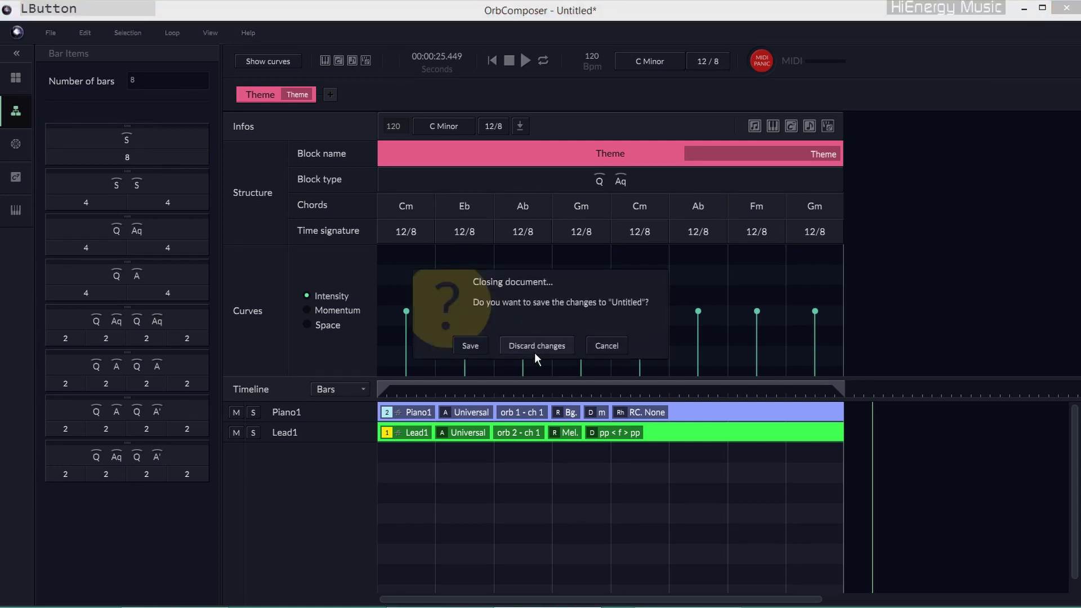
left_click(471, 346)
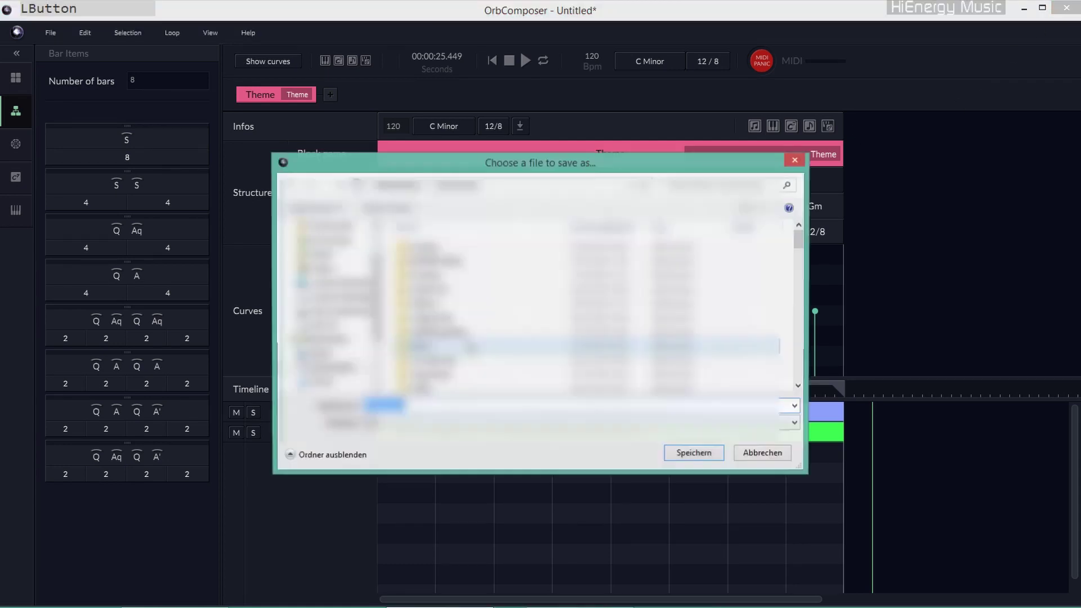
key("Return")
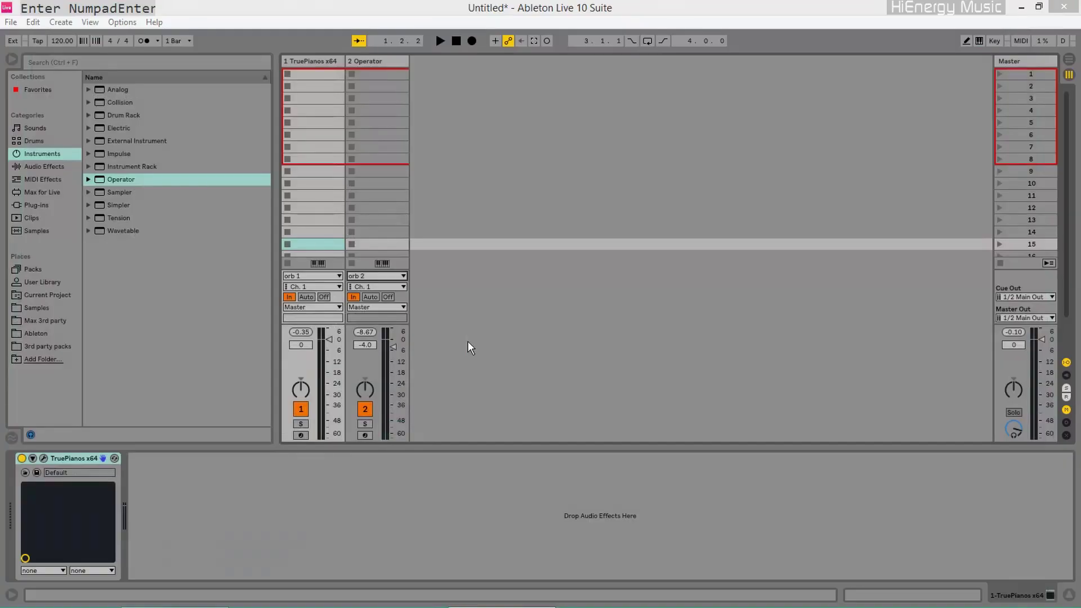
Switch to Synfire Pro and open the exported PIANO1_Universal MIDI file for import
mouse_move(242, 605)
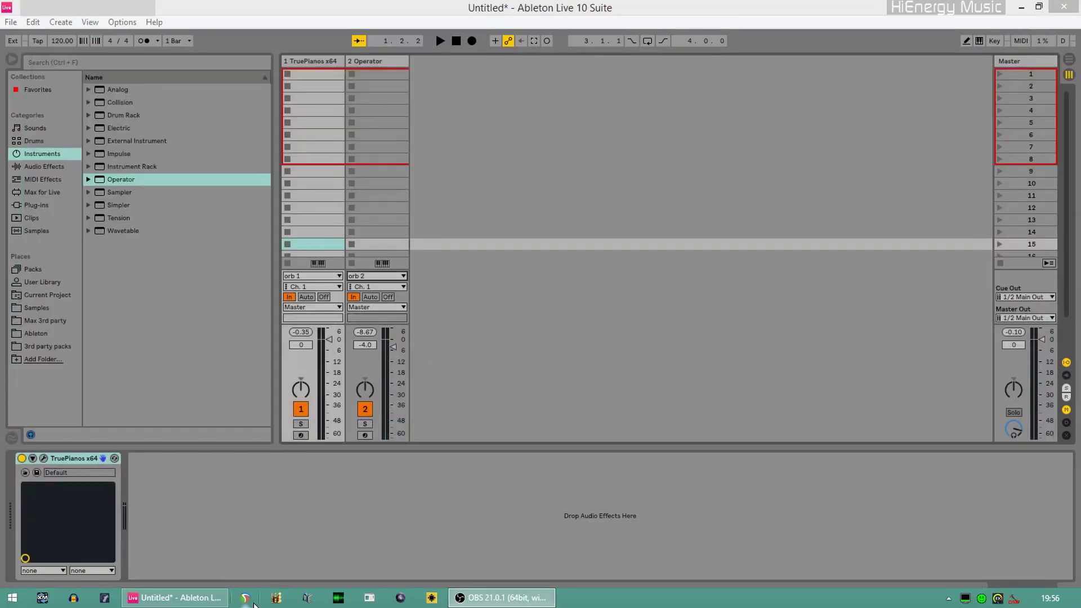
left_click(277, 598)
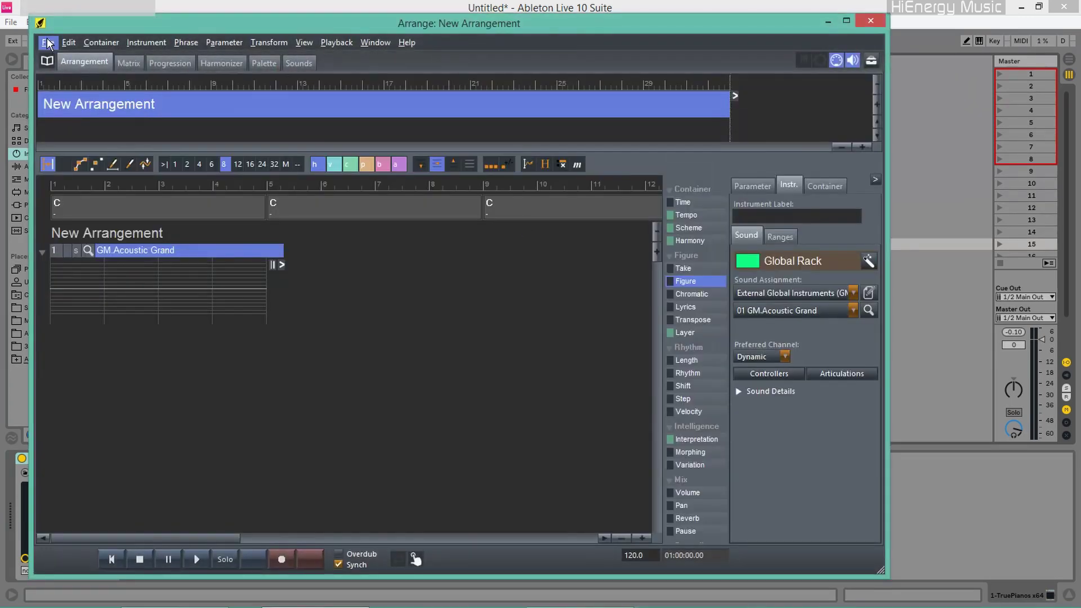
left_click(48, 42)
mouse_move(53, 61)
mouse_move(161, 177)
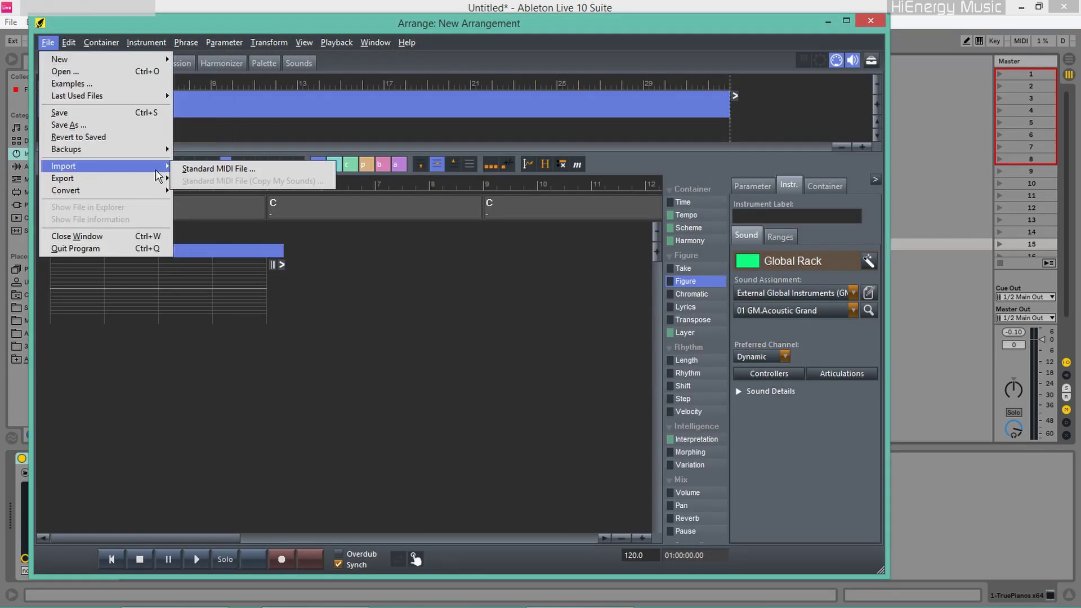
left_click(210, 170)
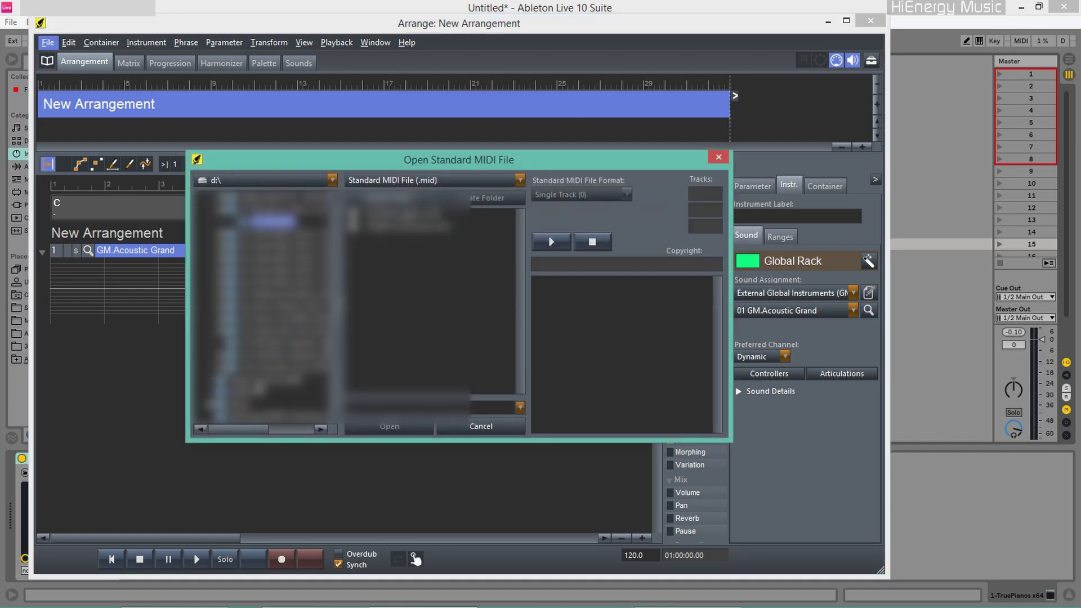
left_click(272, 428)
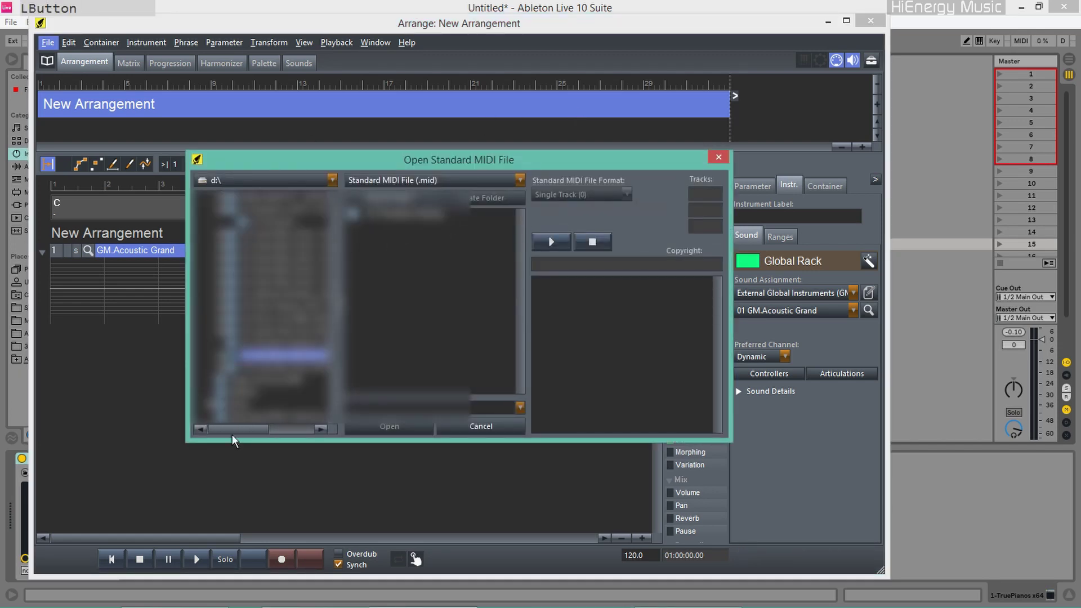
double_click(389, 214)
Preview the PIANO1_Universal track with the GM.Acoustic Grand sound, and import it with Recognize Keys, Chords and Scales turned on
left_click(215, 177)
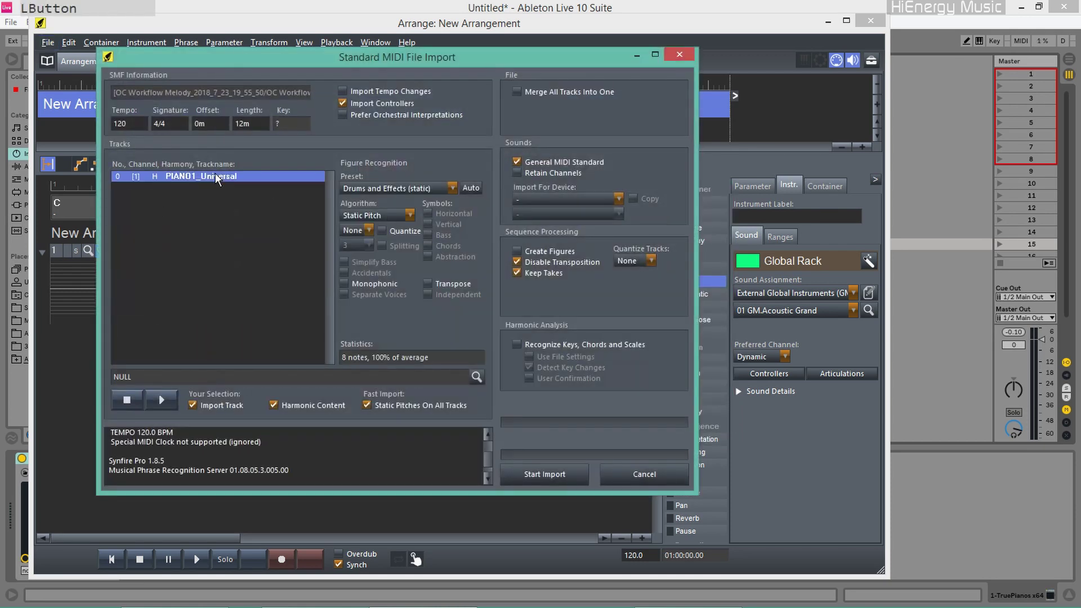
left_click(476, 376)
left_click(363, 203)
left_click(496, 108)
left_click(547, 286)
left_click(162, 400)
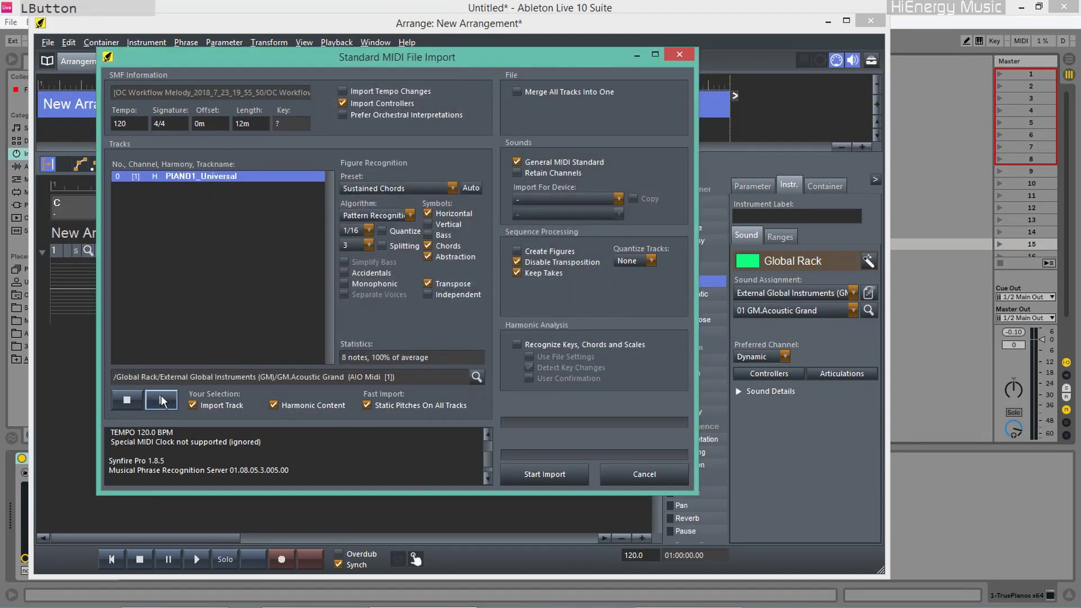
left_click(126, 401)
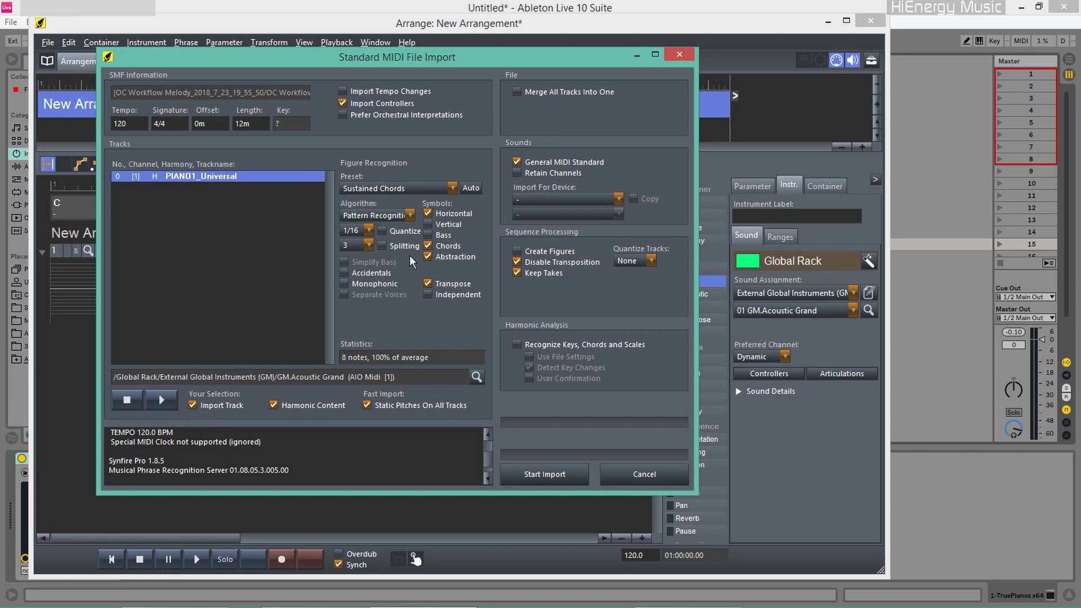
left_click(516, 344)
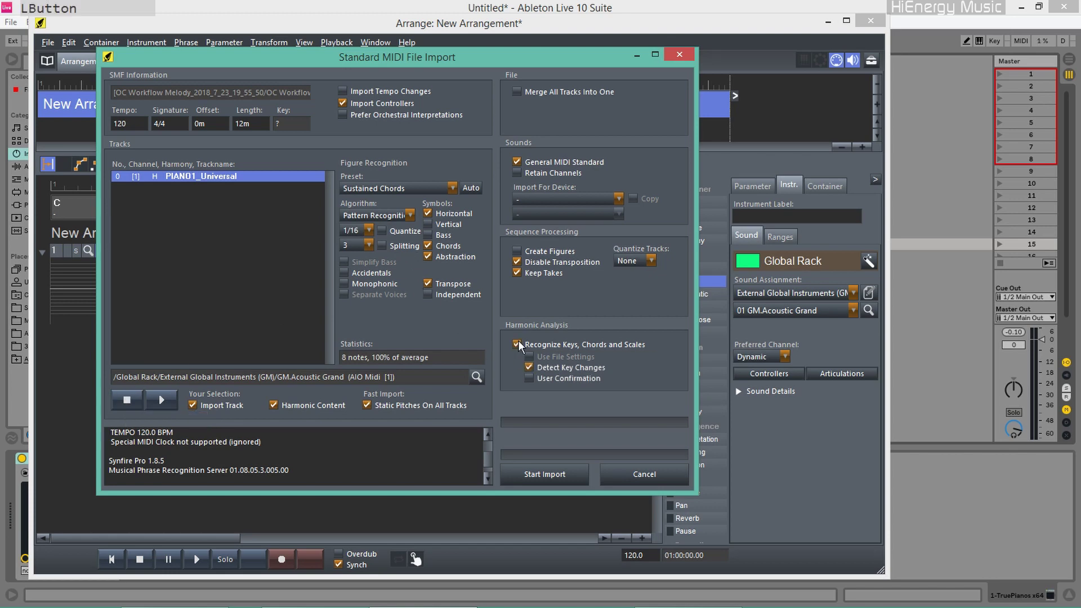
left_click(544, 474)
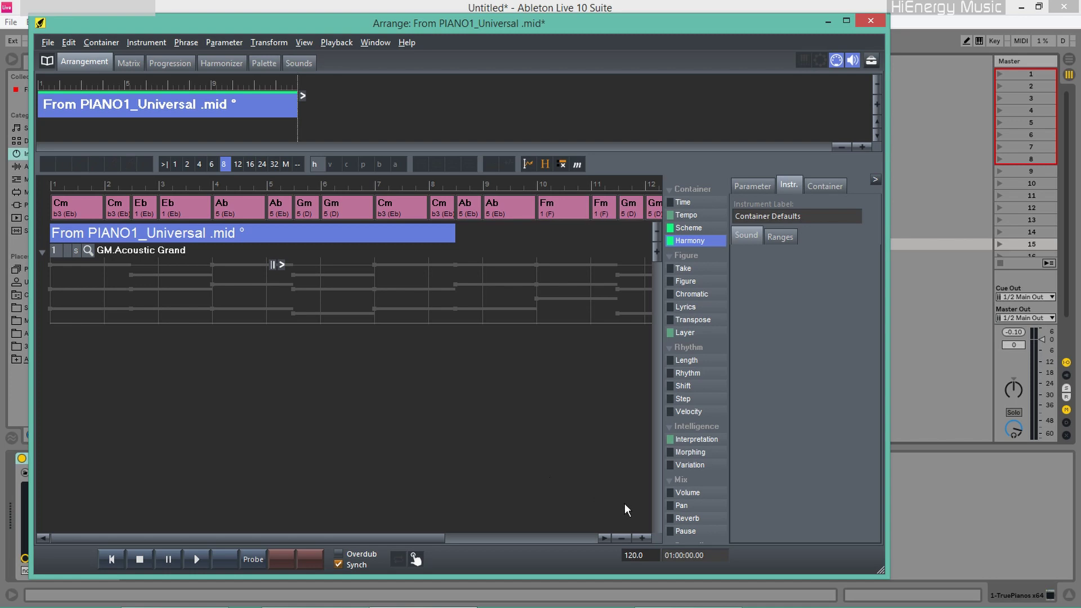
Set the time signature in the imported piano arrangement's Scheme parameter to 12/8
left_click(621, 537)
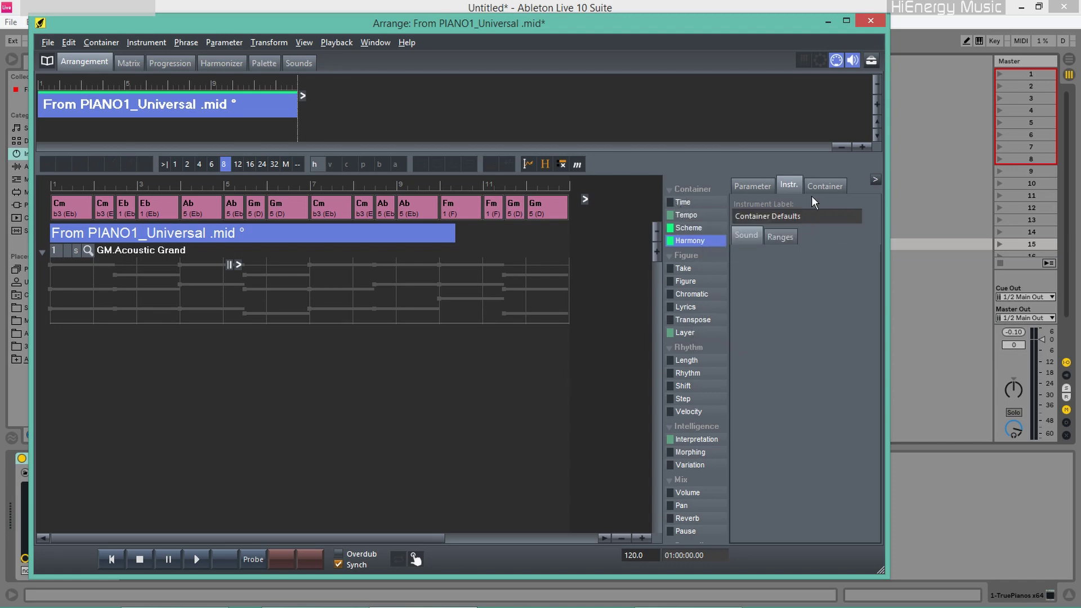
left_click(688, 229)
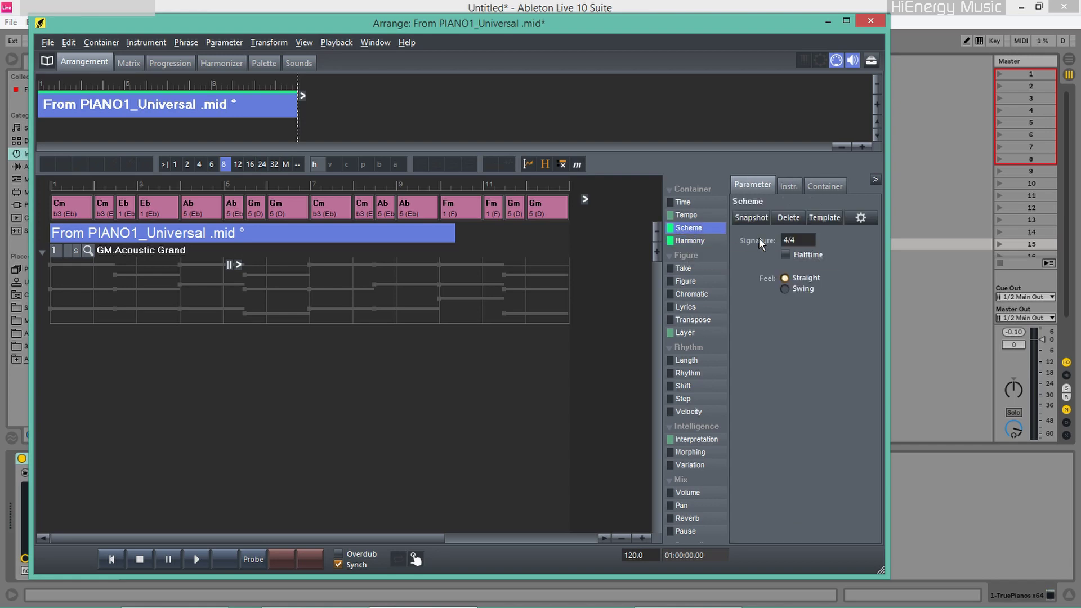
type("12/8")
key("Return")
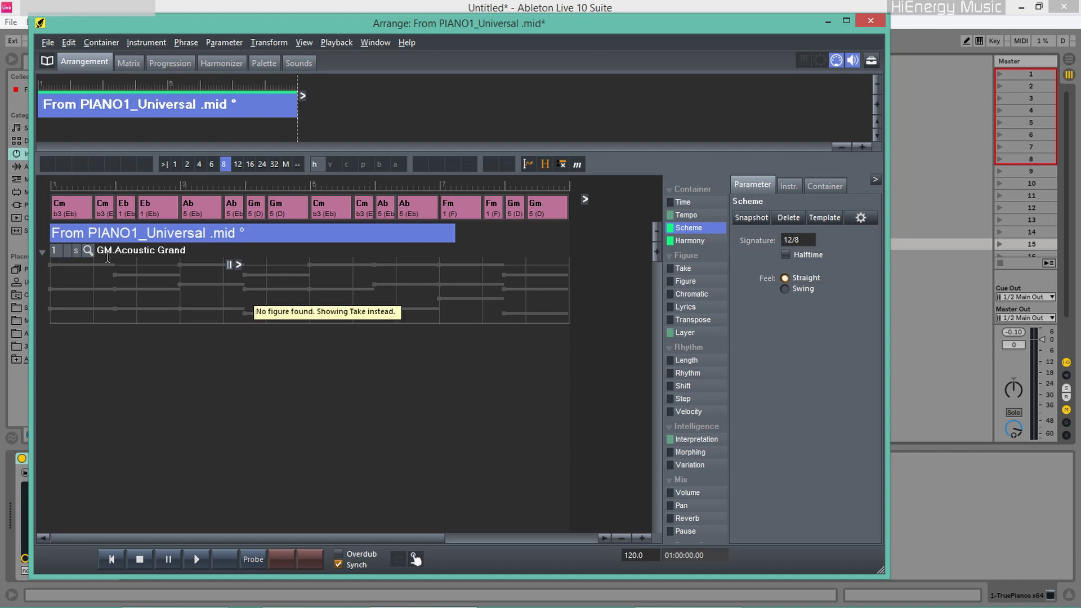
Delete the surplus harmony segments, leaving one chord per bar: Cm, Eb, Ab, Gm, Cm, Ab, Fm, Gm
left_click(102, 209)
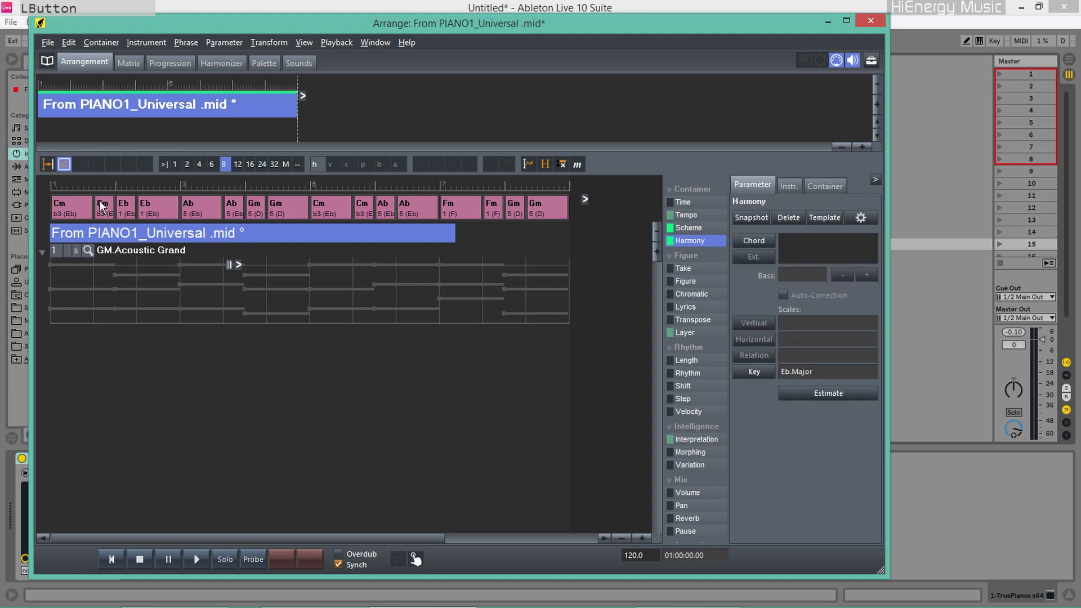
key("Delete")
left_click(158, 209)
key("Delete")
left_click(235, 213)
key("Delete")
left_click(256, 208)
key("Delete")
left_click(417, 209)
key("Delete")
left_click(493, 209)
key("Delete")
left_click(538, 209)
key("Delete")
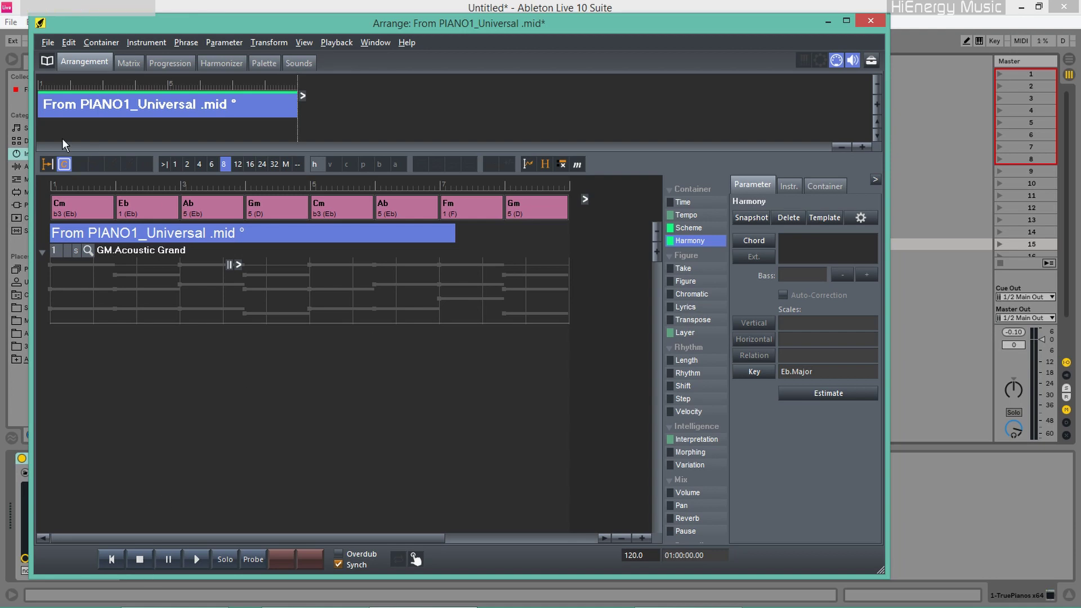
Reset the inversion of all eight chords in the harmony progression
left_click(73, 209)
left_click(529, 202, "shift")
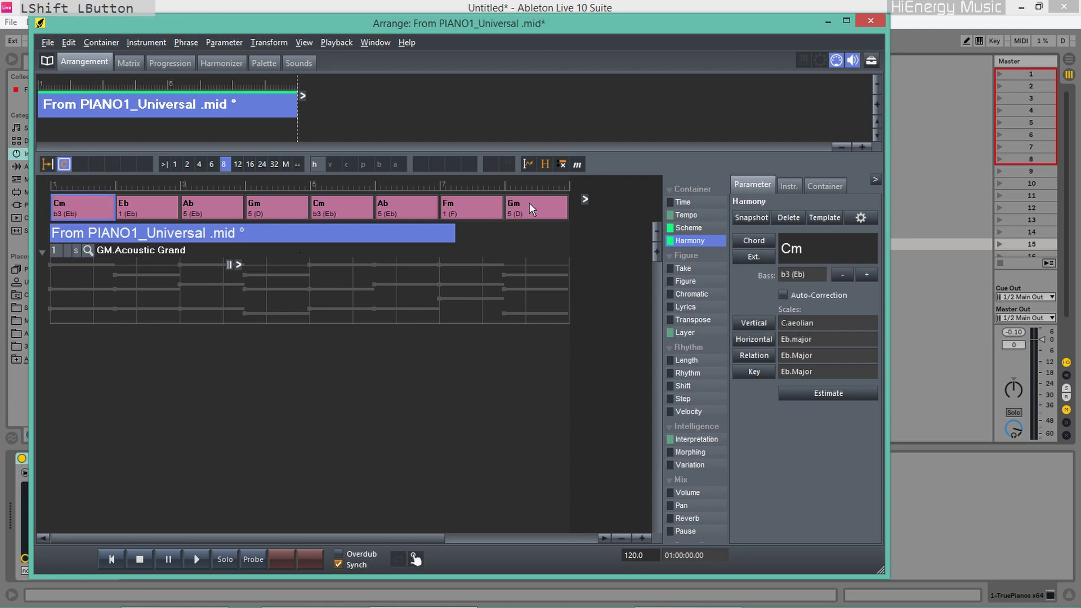
right_click(529, 203)
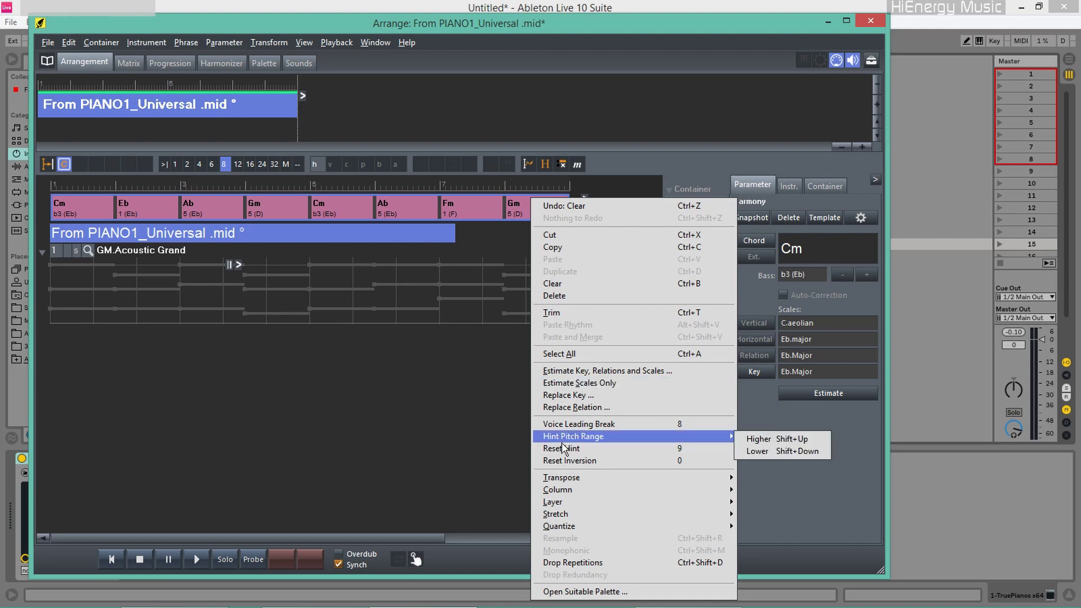
left_click(566, 460)
left_click(143, 565)
left_click(188, 405)
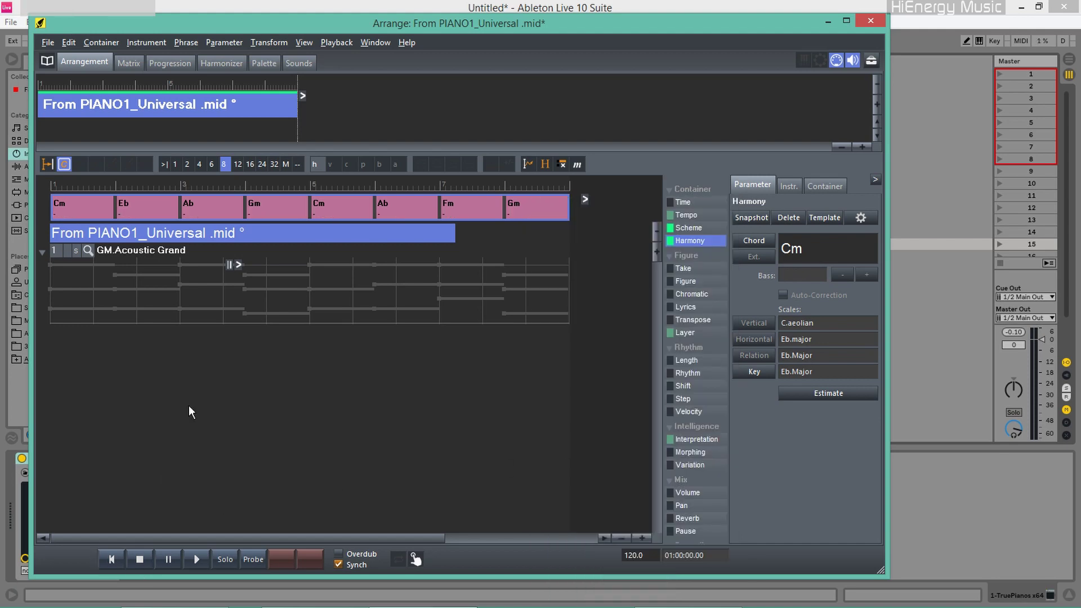
Maximize the piano arrangement window and open the exported LEAD1_Universal MIDI file for import
left_click(846, 21)
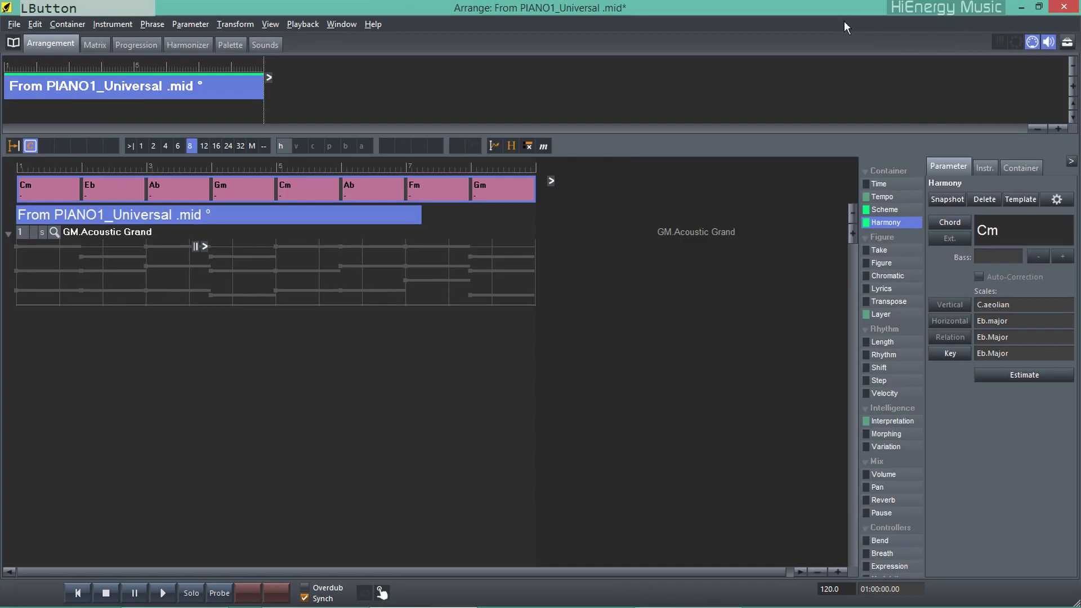
left_click(14, 25)
mouse_move(34, 148)
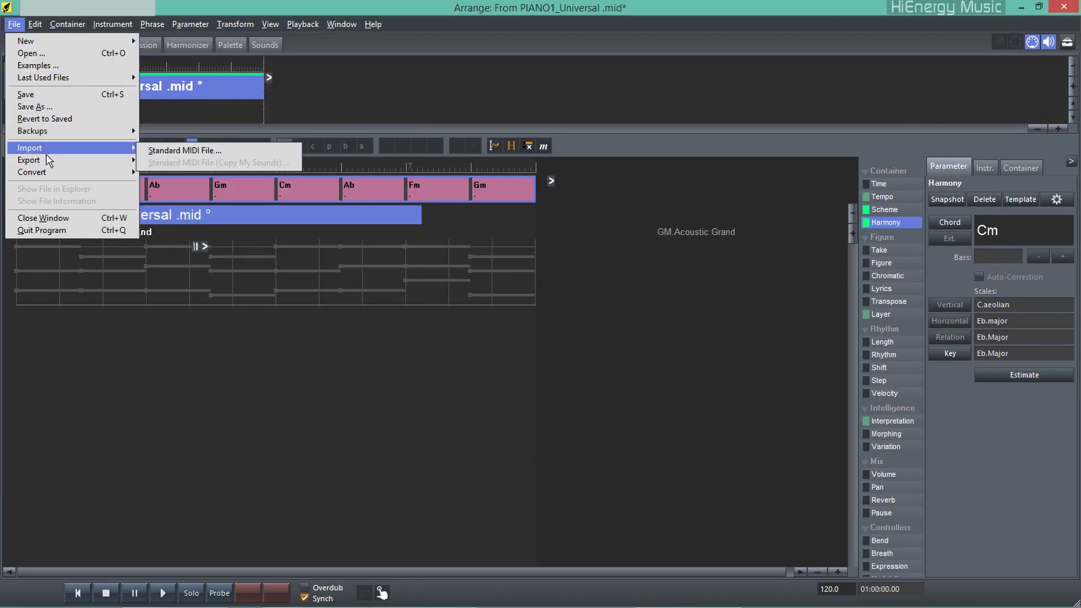
left_click(182, 151)
double_click(481, 221)
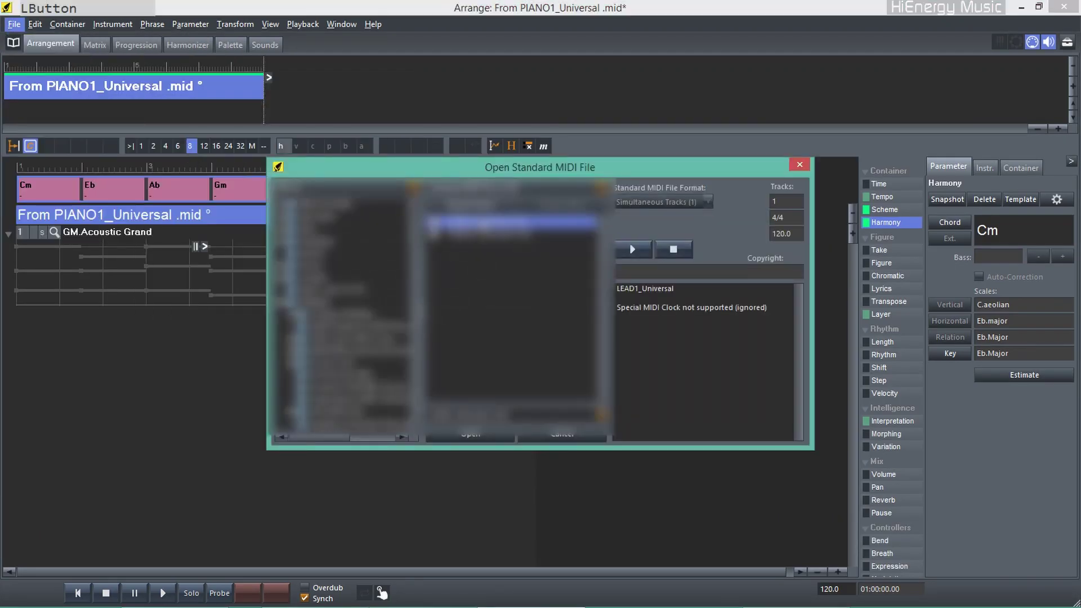
Import the LEAD1_Universal track with the GM.Lead 2 (sawtooth) sound and Recognize Keys, Chords and Scales turned off
left_click(442, 359)
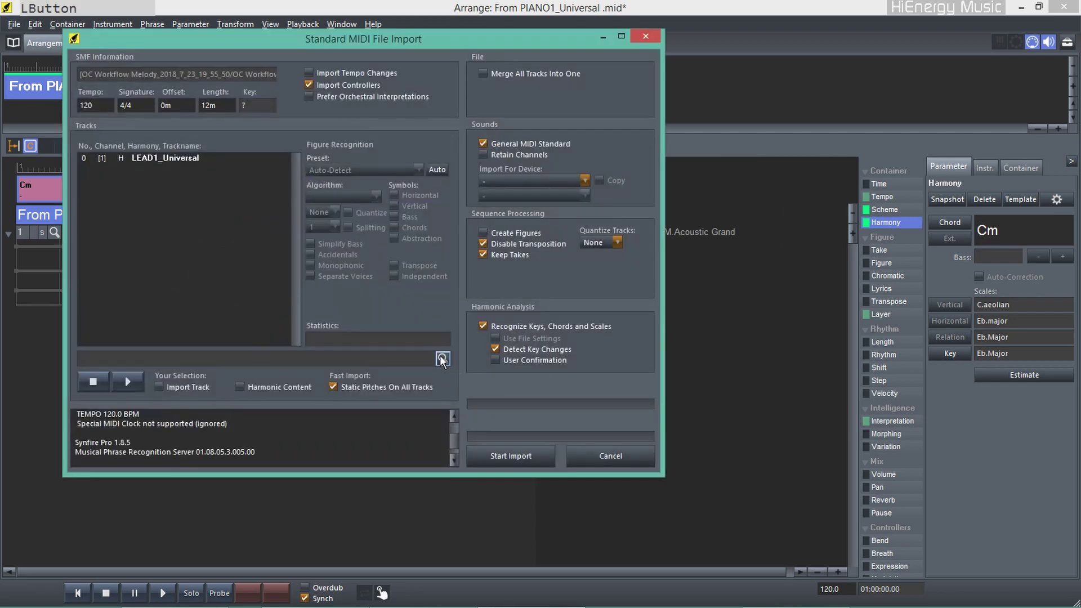
left_click(170, 161)
left_click(443, 360)
left_click(328, 208)
left_click(487, 177)
left_click(507, 271)
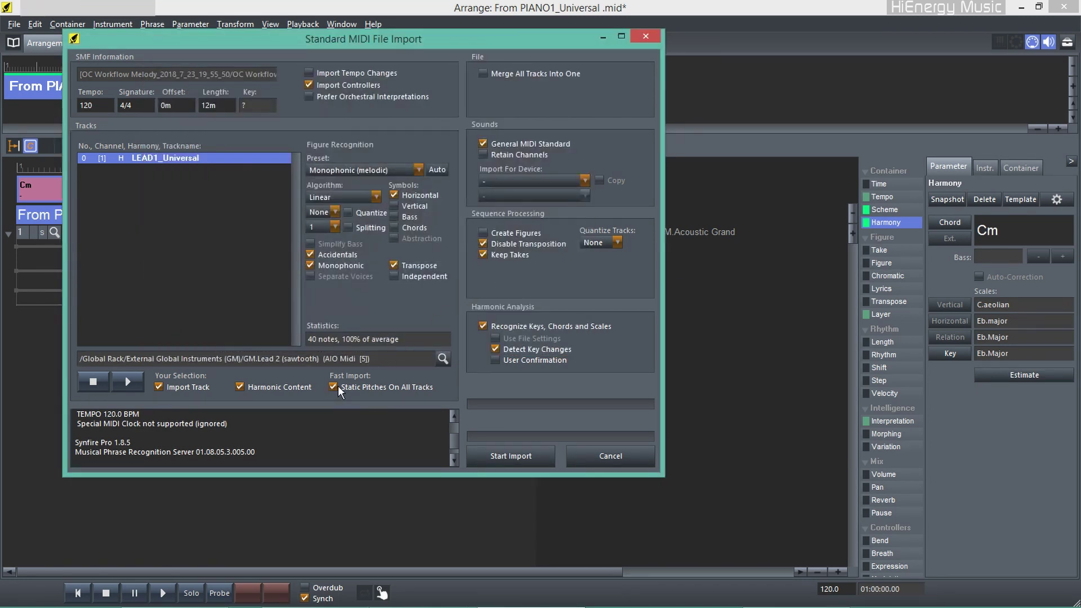
left_click(482, 325)
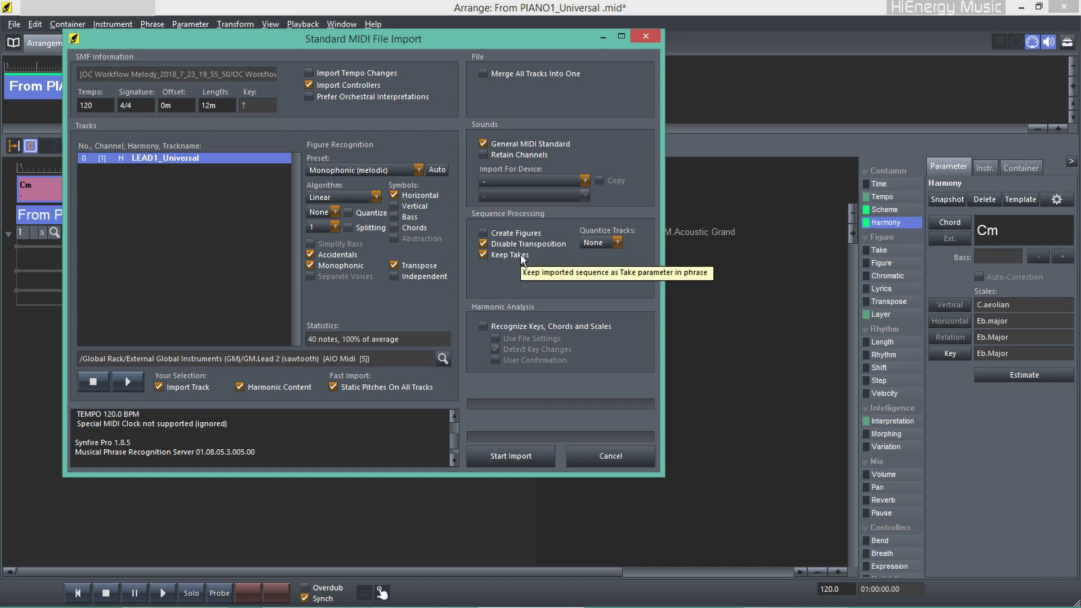
left_click(518, 455)
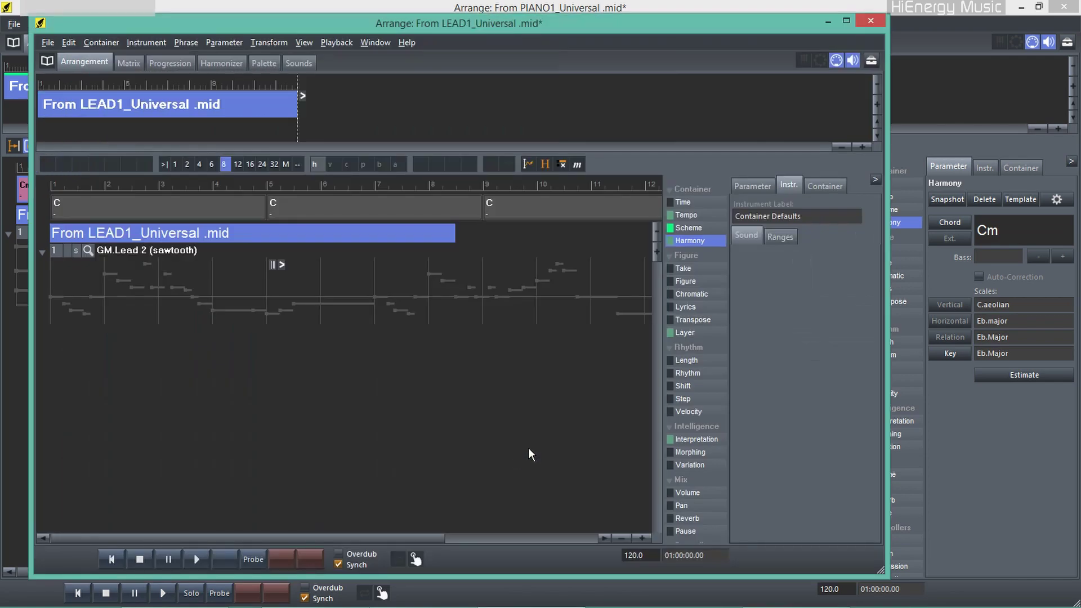
Copy the GM.Lead 2 (sawtooth) instrument from the lead arrangement into the piano arrangement below GM.Acoustic Grand
left_click_drag(350, 25, 626, 55)
left_click(429, 278)
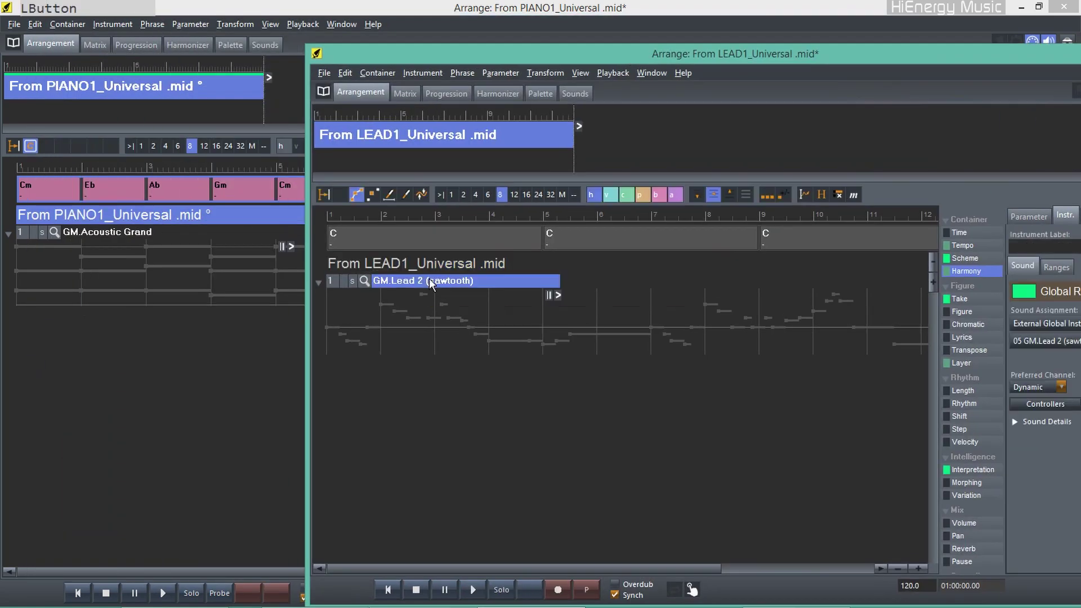
left_click_drag(429, 278, 71, 373)
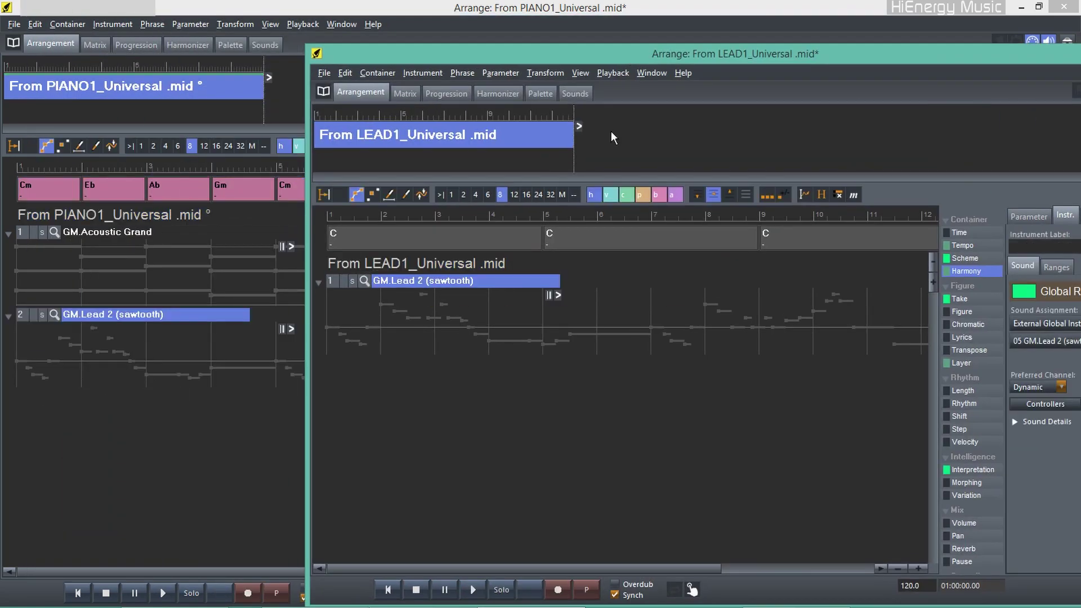
Close the separate LEAD1_Universal arrangement and discard its unsaved changes
left_click_drag(842, 57, 658, 56)
left_click(961, 50)
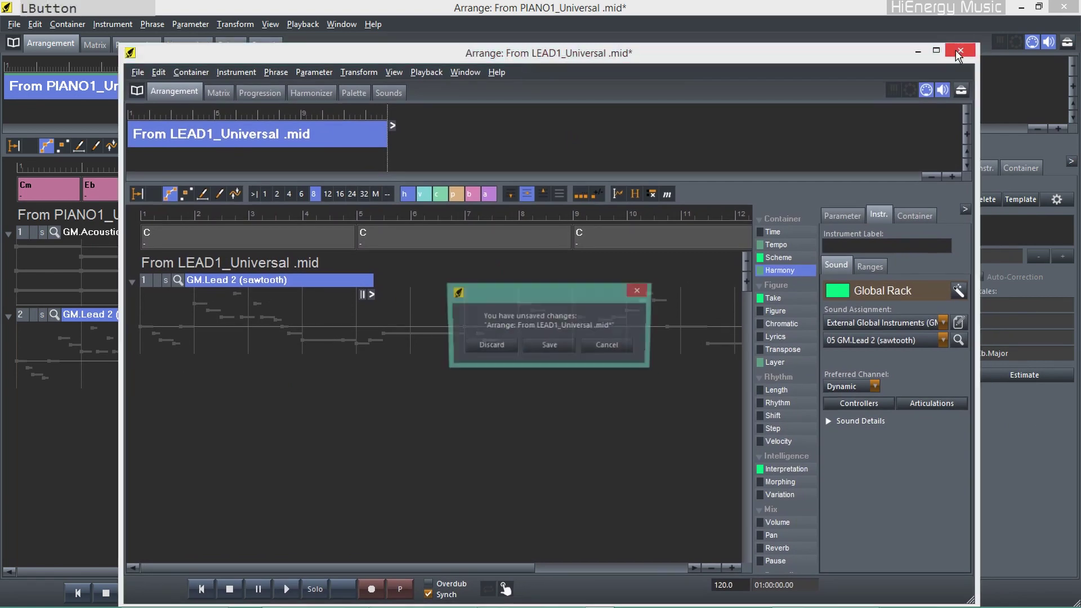
left_click(482, 344)
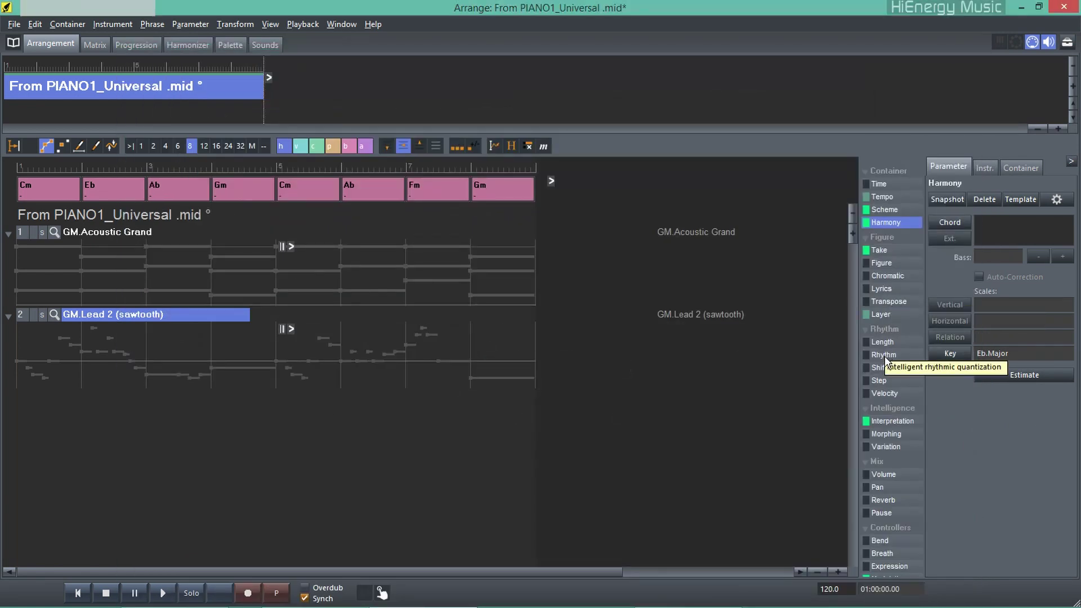
Display the Take parameter for both instruments and audition the piano and lead takes together
left_click(871, 250)
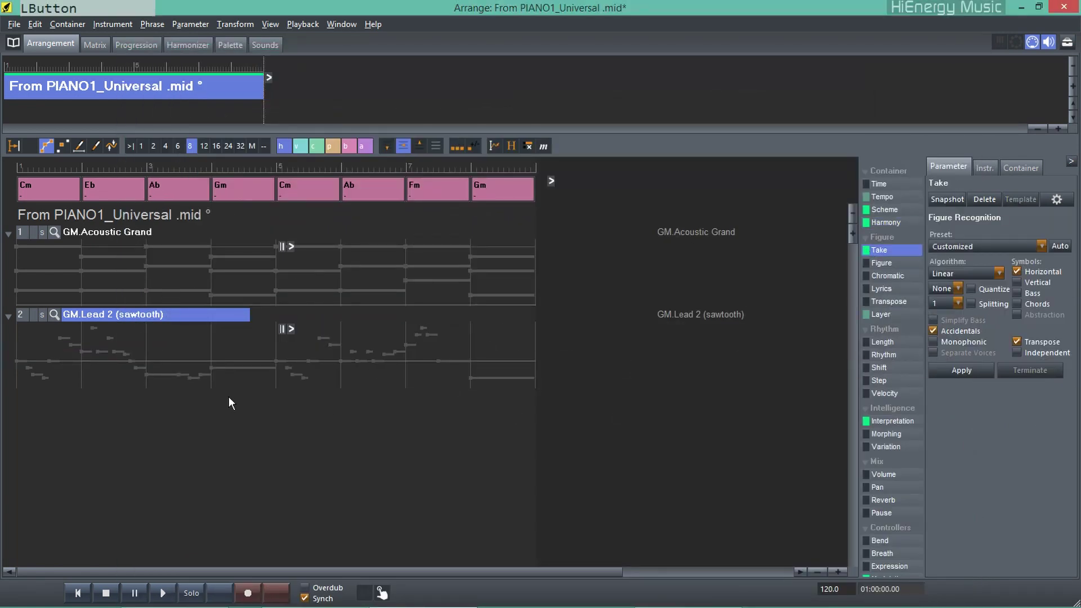
left_click(875, 252)
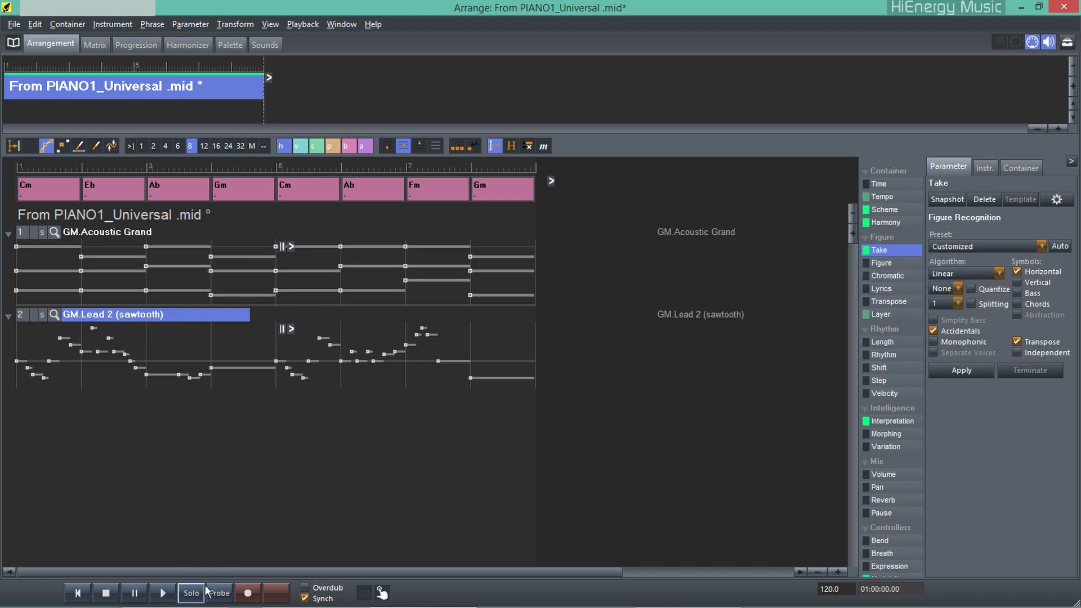
left_click(224, 596)
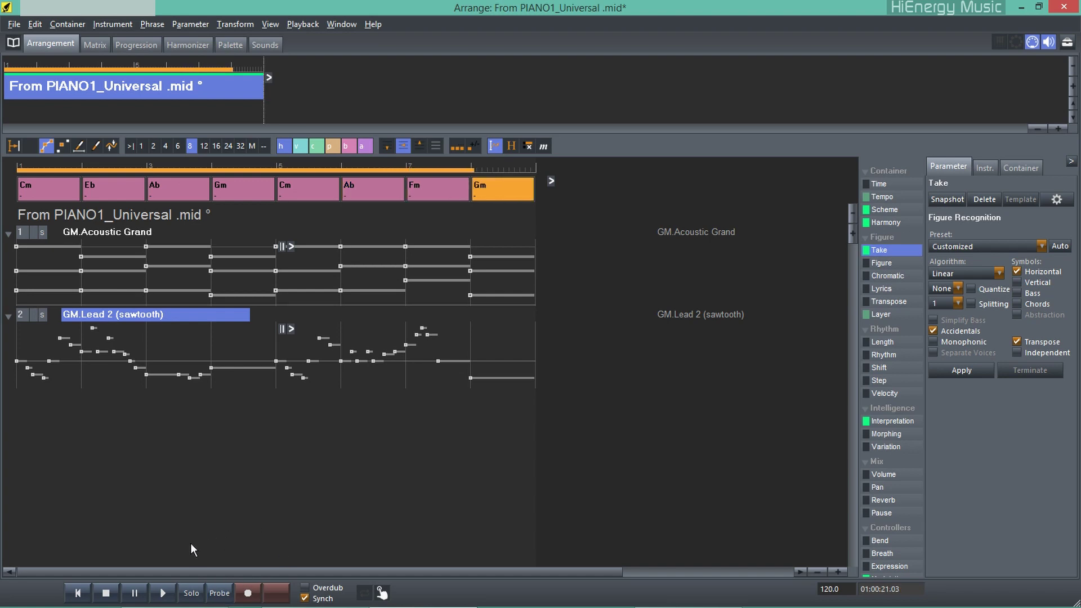
Stop playback and run Figure Recognition on the GM.Lead 2 (sawtooth) take with Vertical symbols enabled
left_click(105, 593)
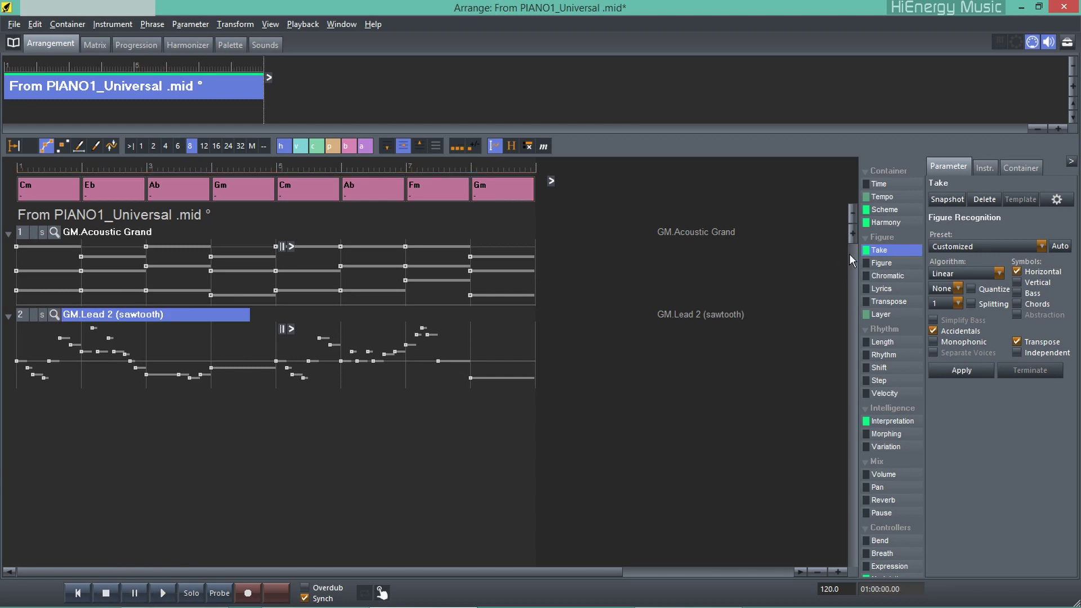
left_click(878, 251)
left_click(991, 246)
left_click(989, 270)
left_click(1018, 281)
left_click(960, 372)
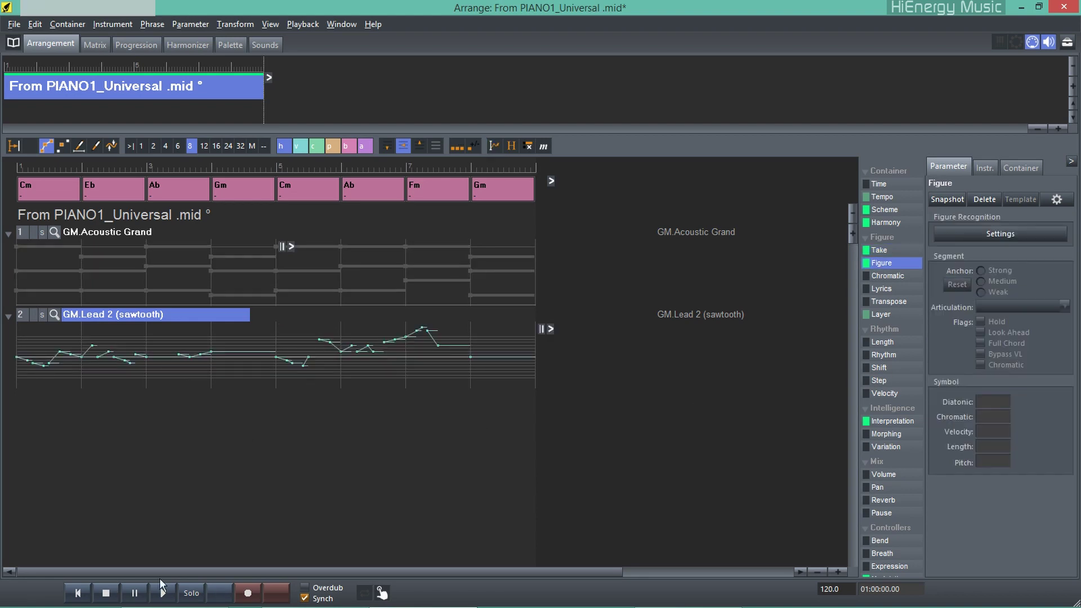
In the lead's Interpretation form settings, set Priority to Intervals and Range to Shift
left_click(893, 422)
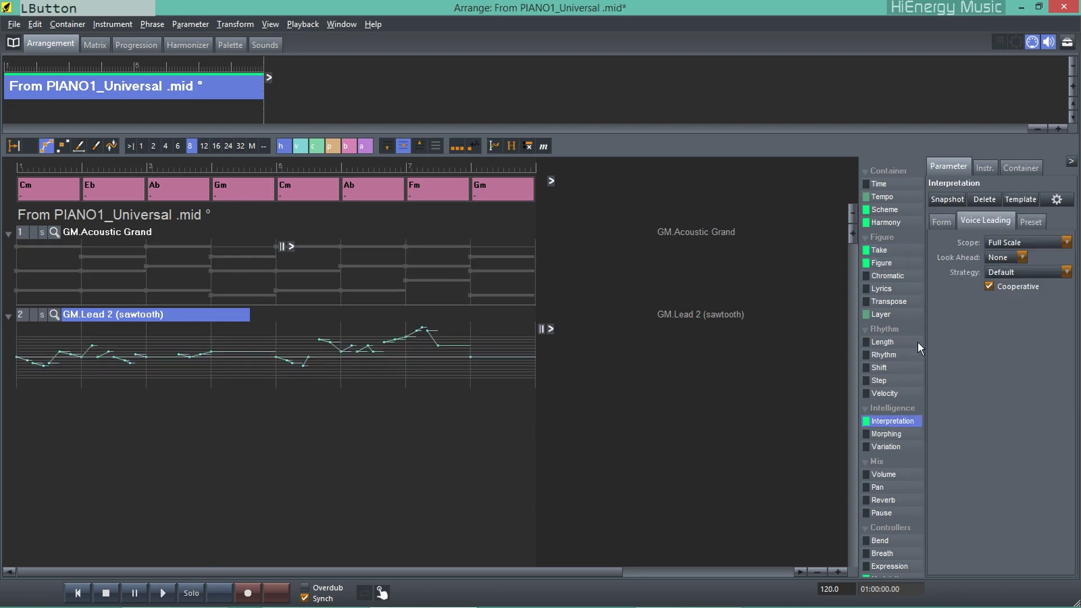
left_click(941, 220)
left_click(1026, 241)
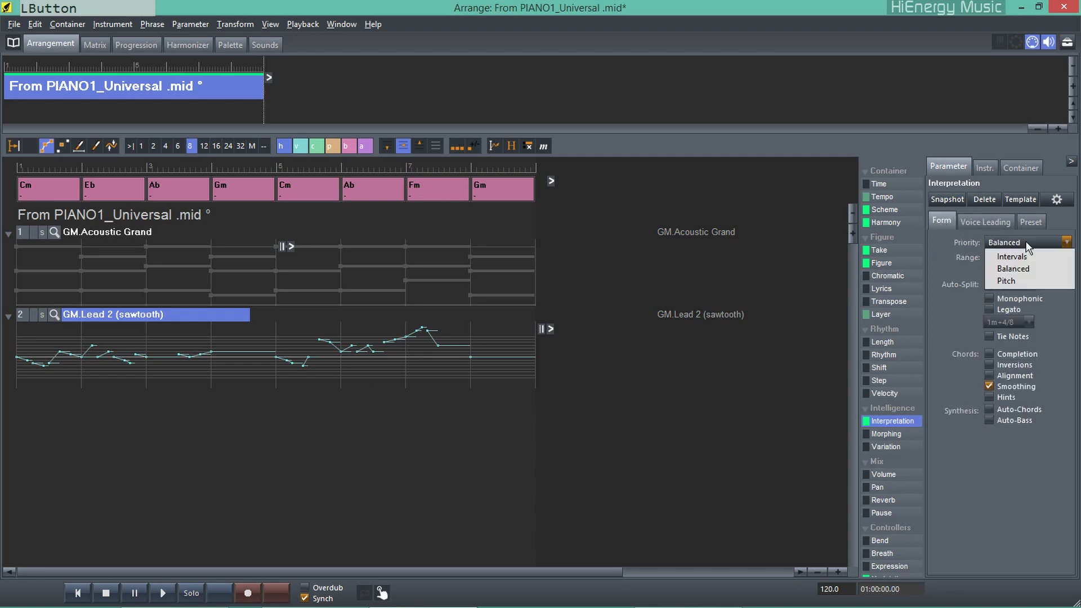
left_click(1025, 253)
left_click(1014, 258)
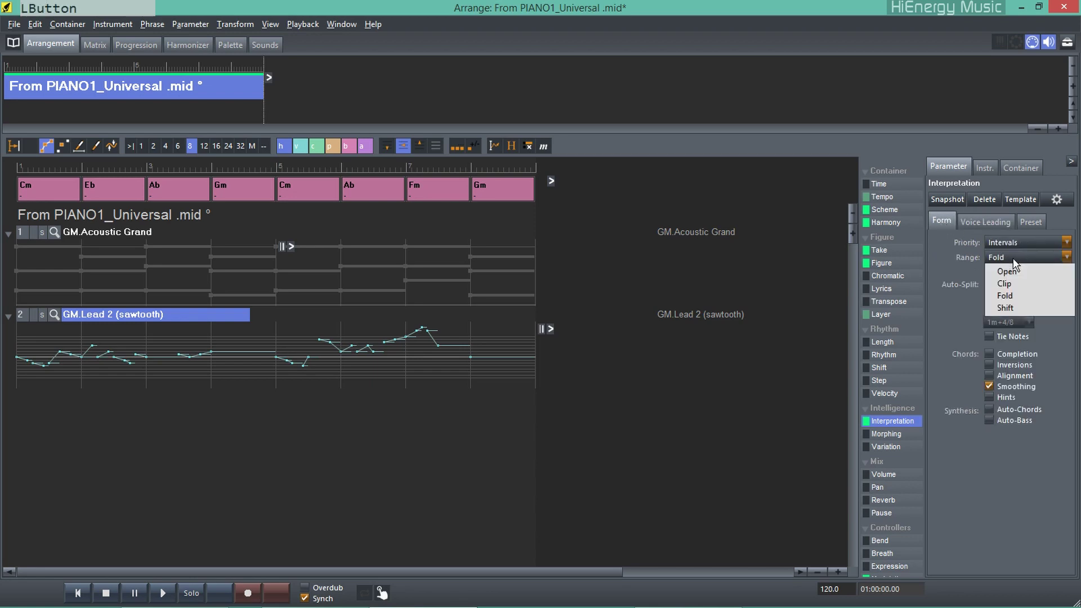
left_click(1011, 310)
left_click(1009, 271)
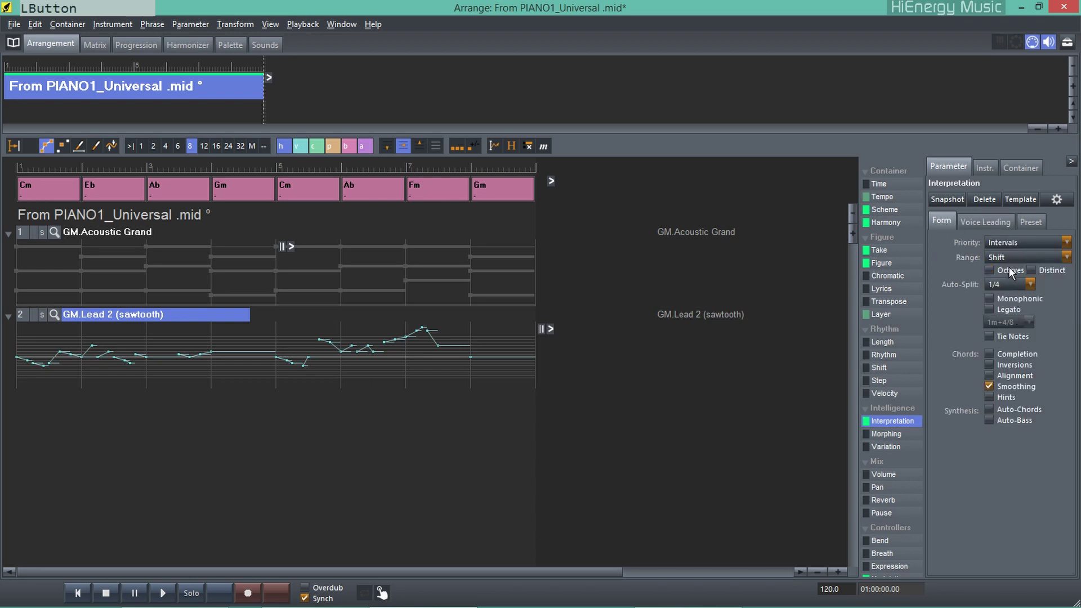
Turn off Cooperative voice leading for the lead, set its Strategy to Weak and audition the result
left_click(997, 223)
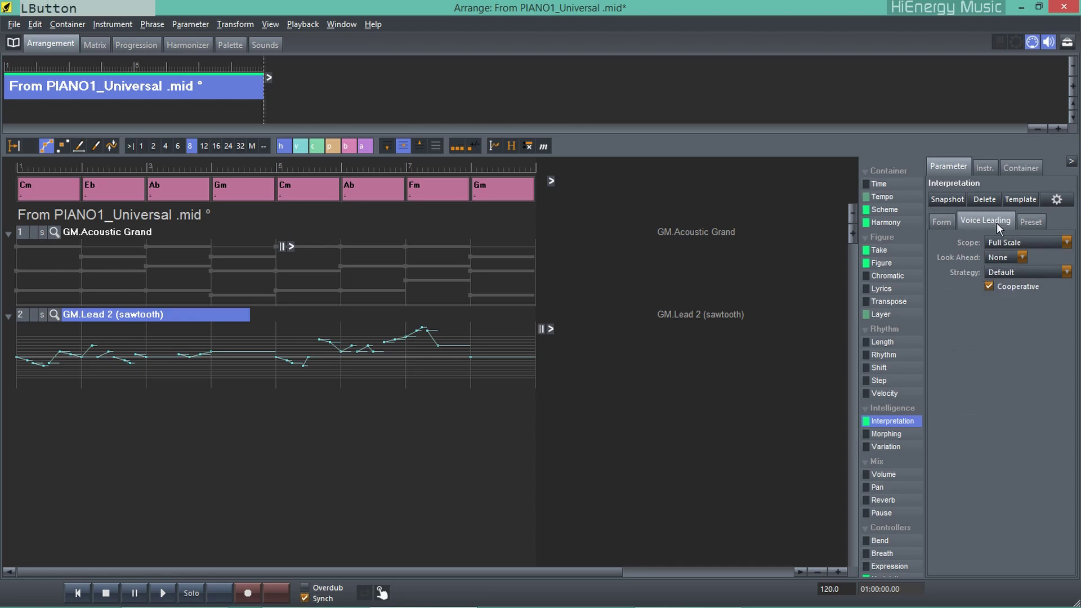
left_click(997, 285)
left_click(1009, 273)
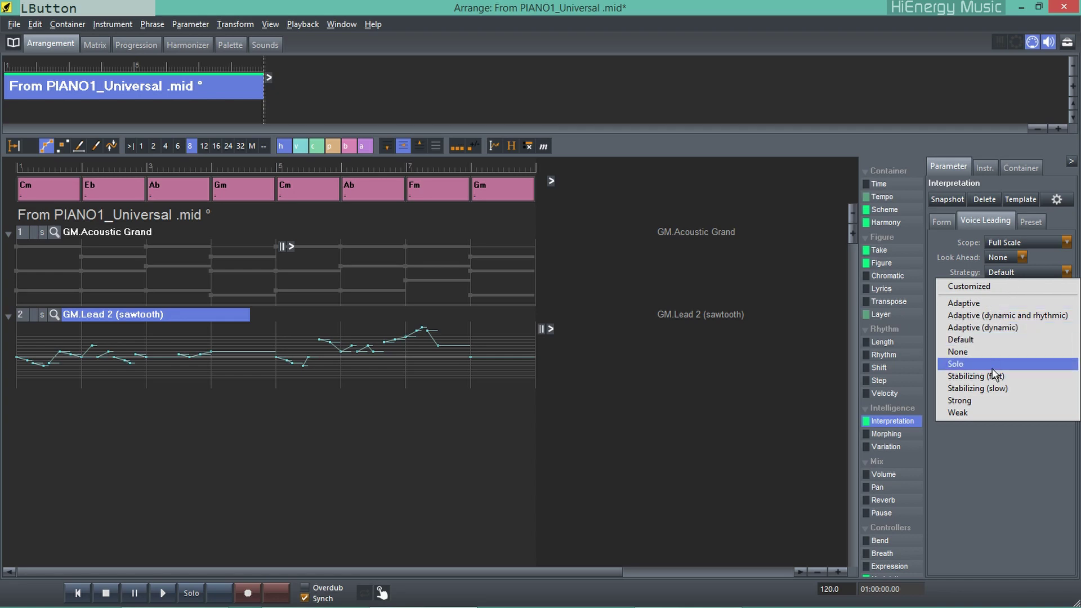
left_click(990, 414)
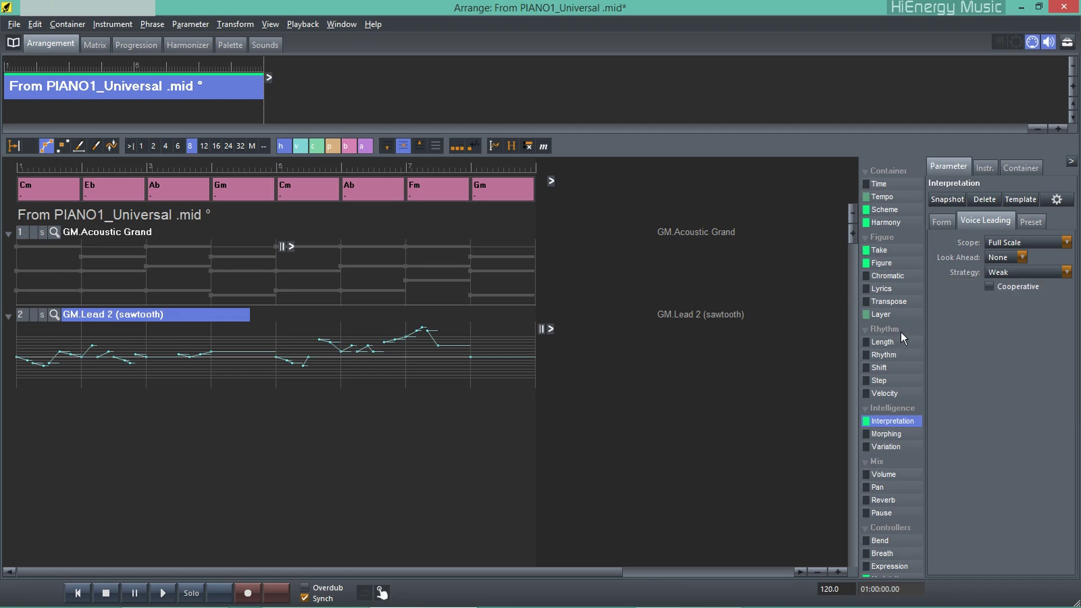
left_click(164, 594)
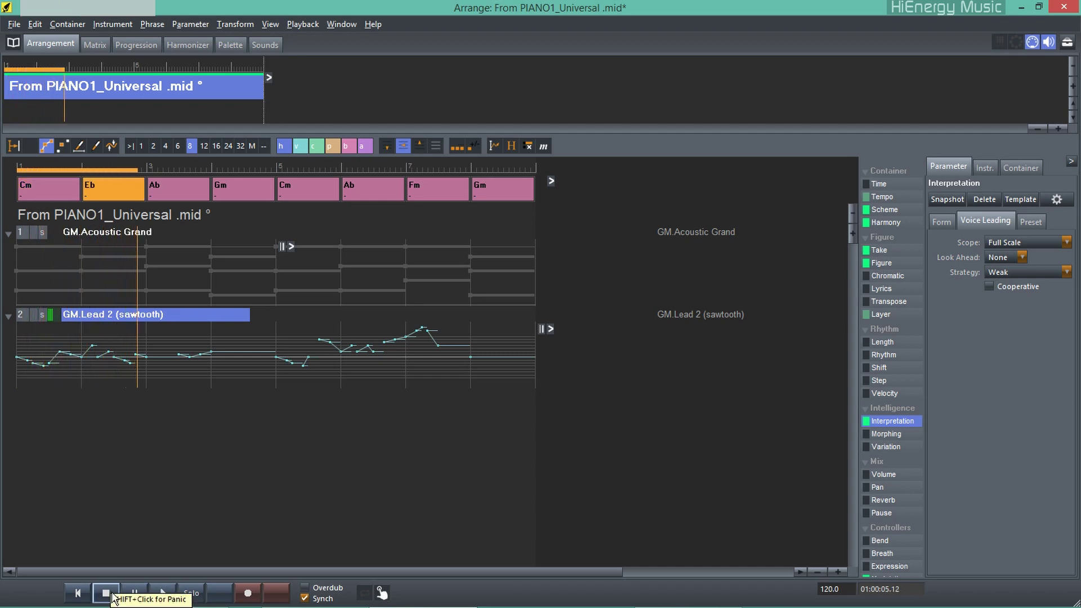
left_click(113, 596)
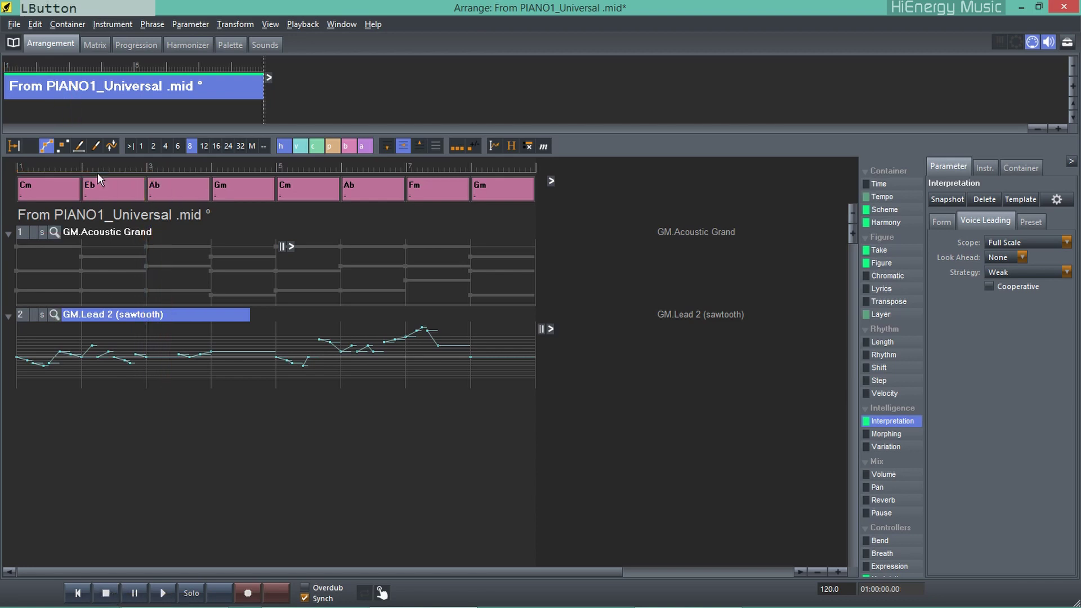
In the GM.Acoustic Grand figure, lower the three-note opening chord and change its notes to "a" symbols
left_click(114, 235)
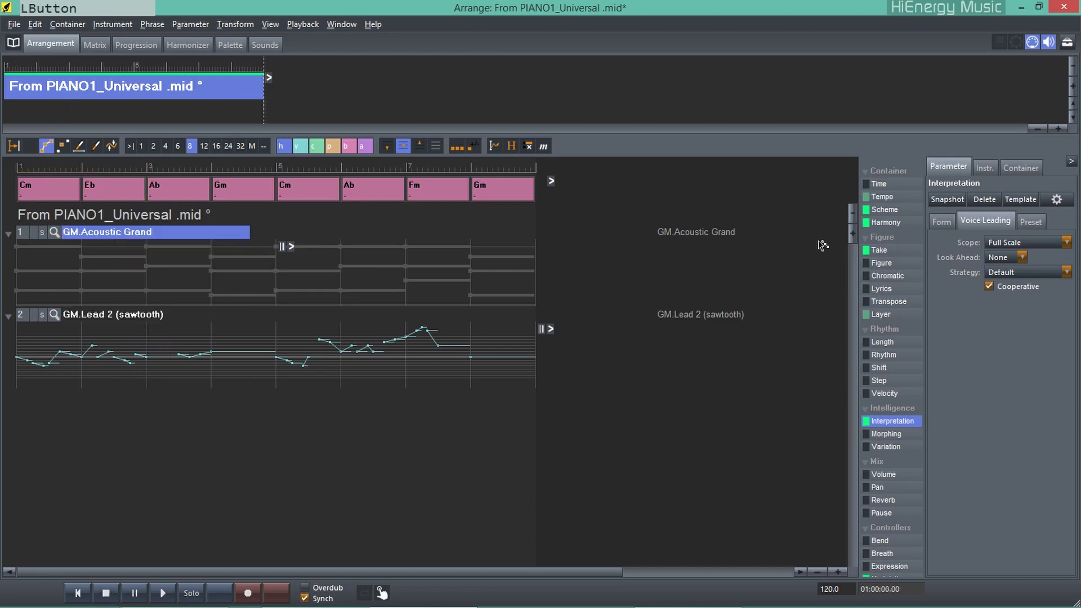
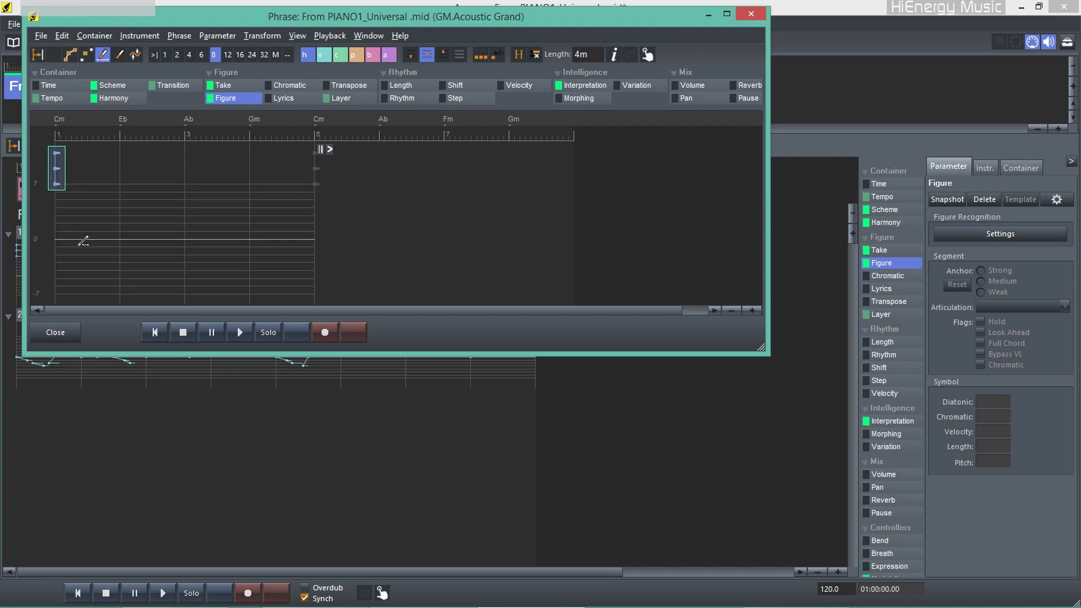
key("Down")
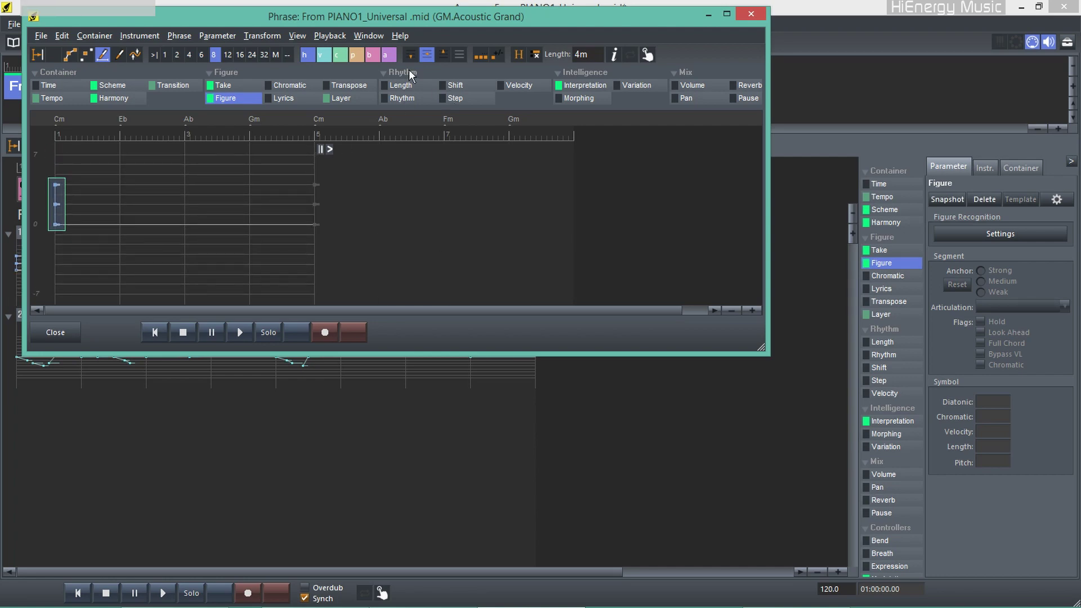
left_click(388, 55)
left_click(61, 188)
key("Down")
Shorten the piano figure to one repeating measure filled by the held chord, and audition it with the lead
left_click_drag(327, 150, 123, 150)
left_click_drag(48, 187, 119, 214)
left_click(182, 333)
left_click(55, 332)
left_click(170, 597)
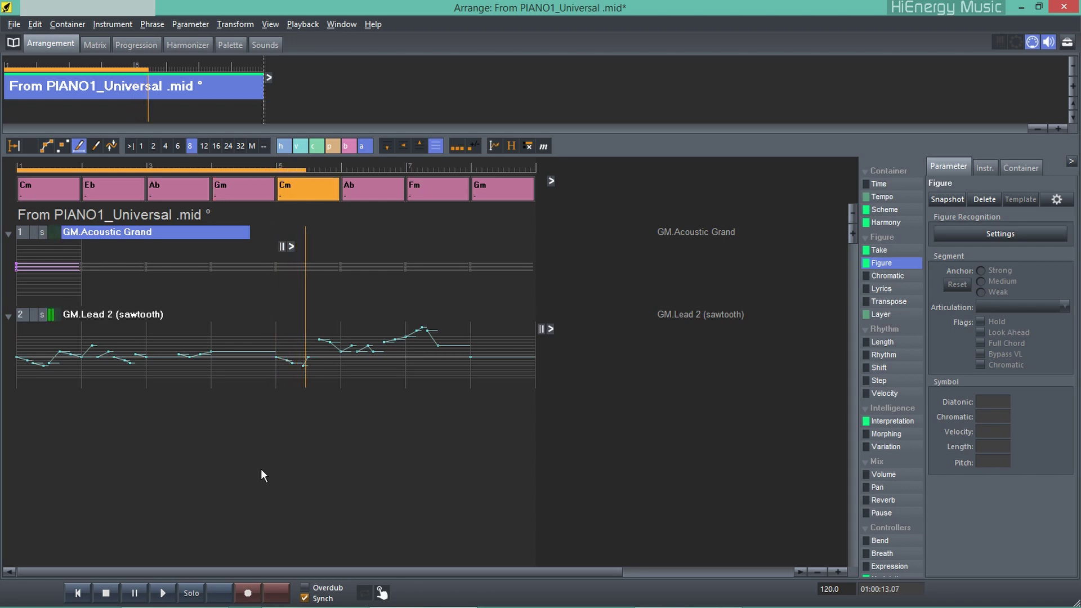
left_click(106, 593)
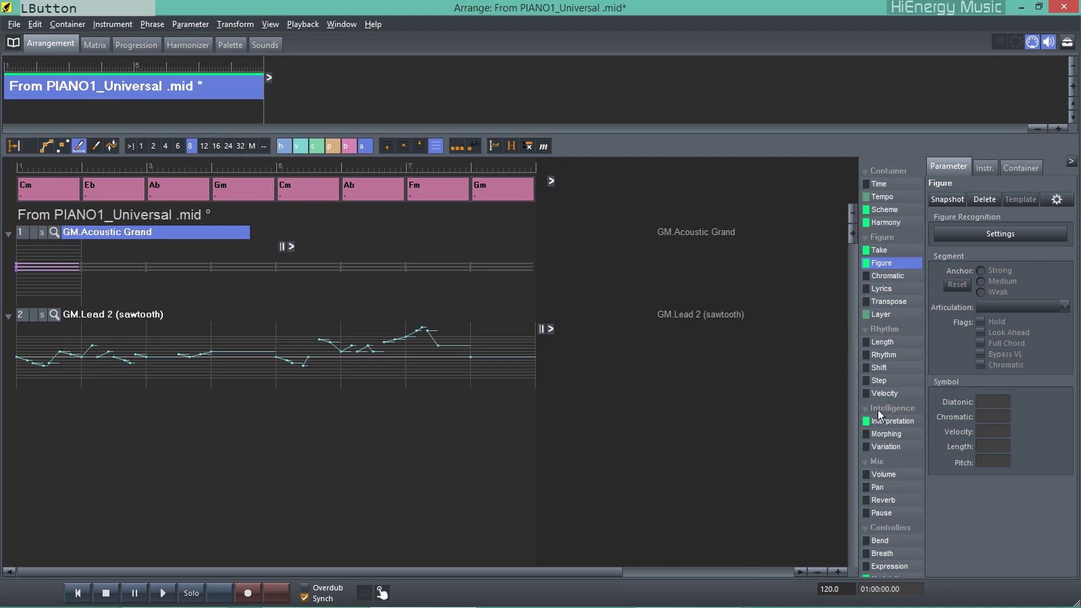
Set the Modulation of GM.Acoustic Grand to a constant 0 and briefly audition the arrangement
scroll(879, 408, "down", 5)
left_click(886, 342)
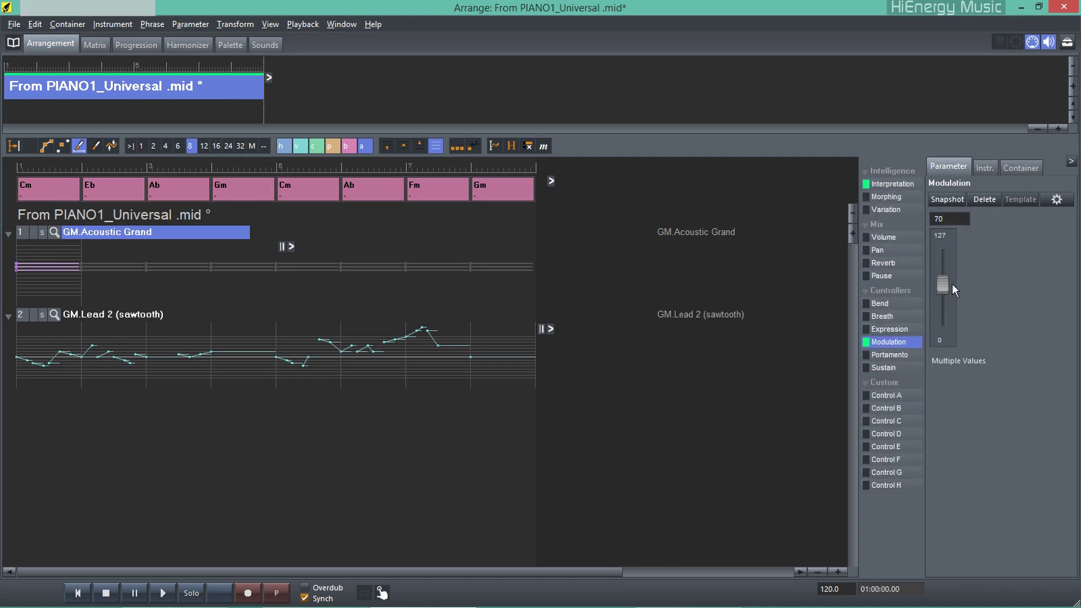
left_click_drag(941, 284, 942, 382)
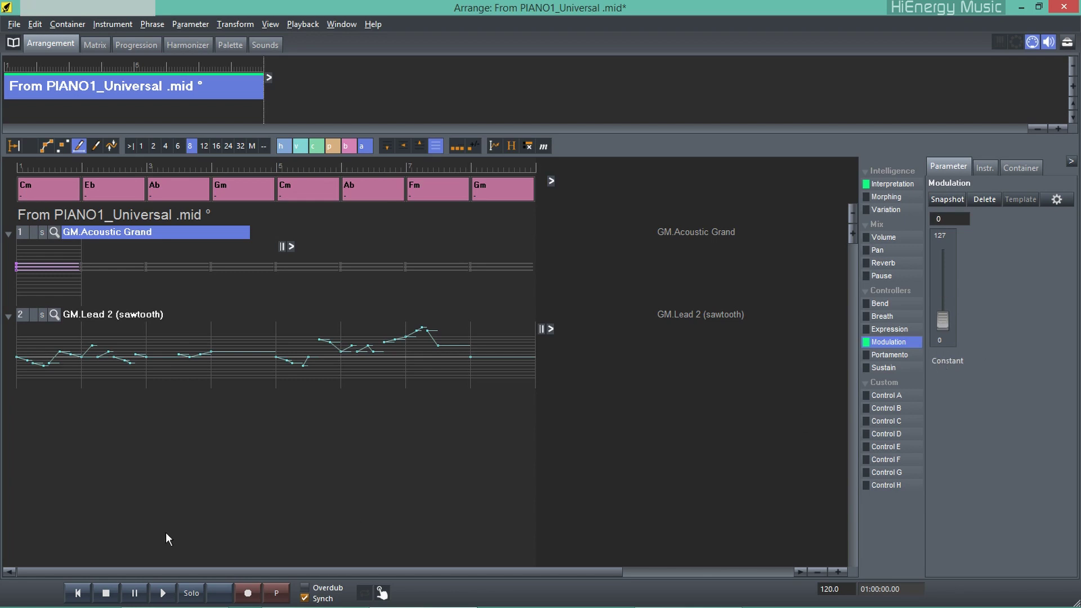
left_click(118, 319)
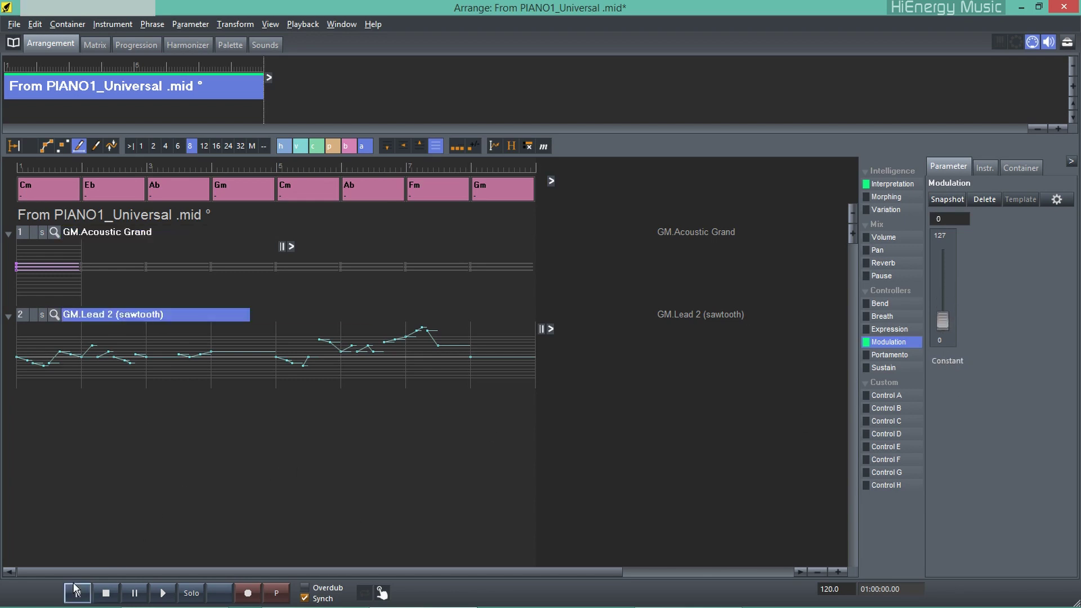
left_click(162, 593)
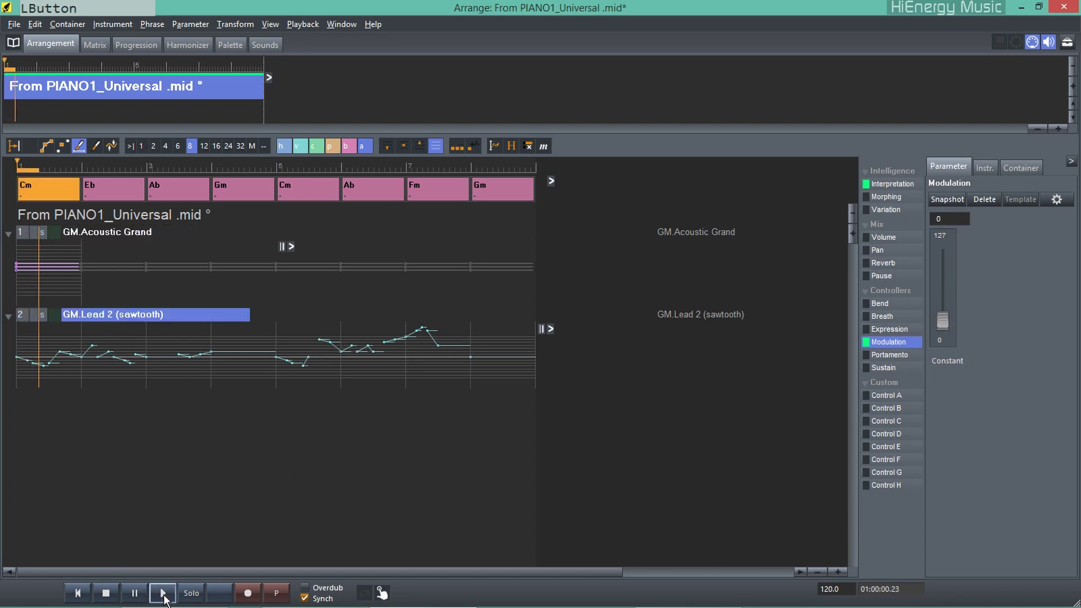
left_click(106, 593)
Delete the Modulation parameter from both the lead and the piano
right_click(882, 341)
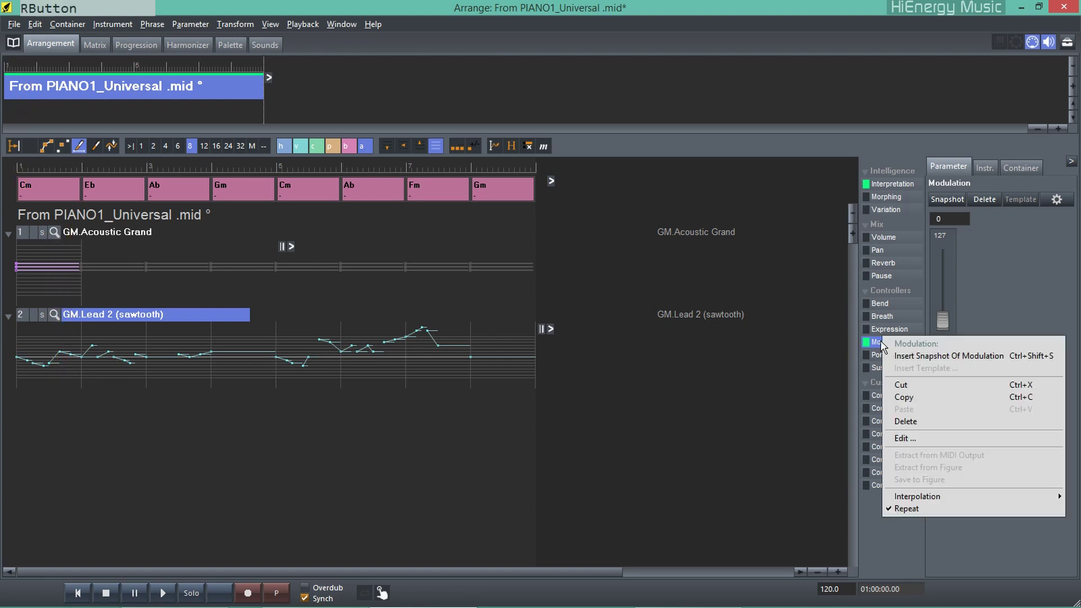
left_click(900, 422)
left_click(104, 236)
right_click(889, 342)
left_click(835, 423)
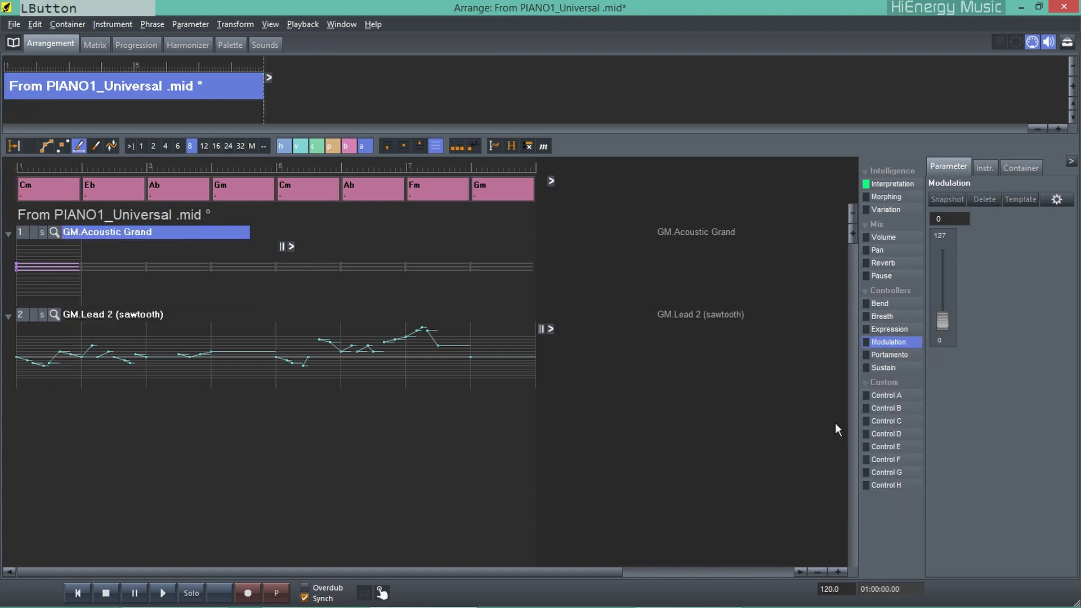
Compress the dynamic range of the lead's entire Velocity curve from both ends, raising the soft notes, and audition the arrangement
left_click(94, 318)
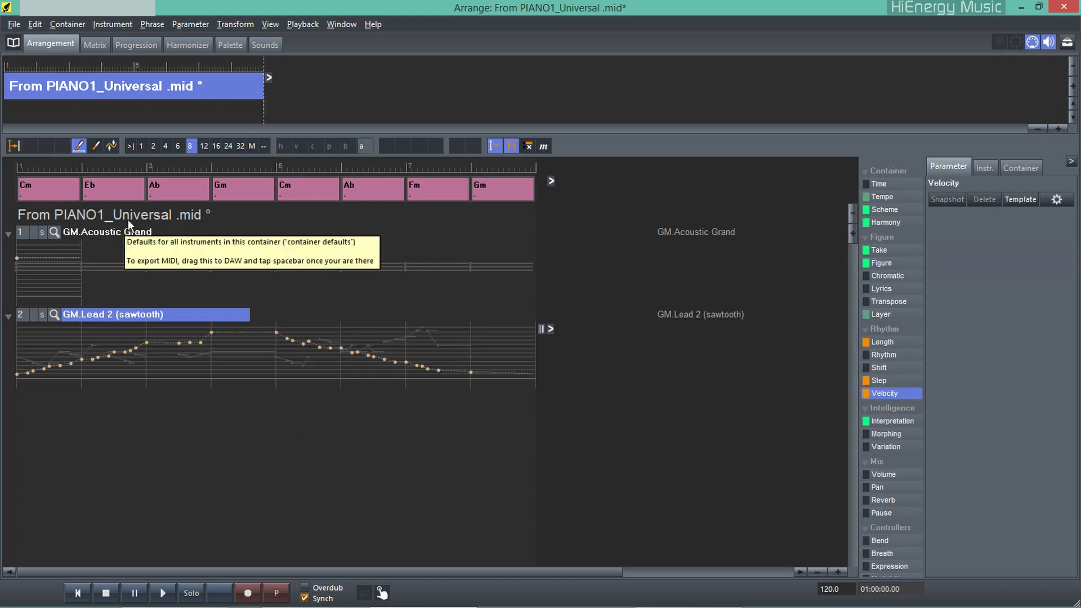
left_click(14, 146)
left_click_drag(54, 375, 535, 377)
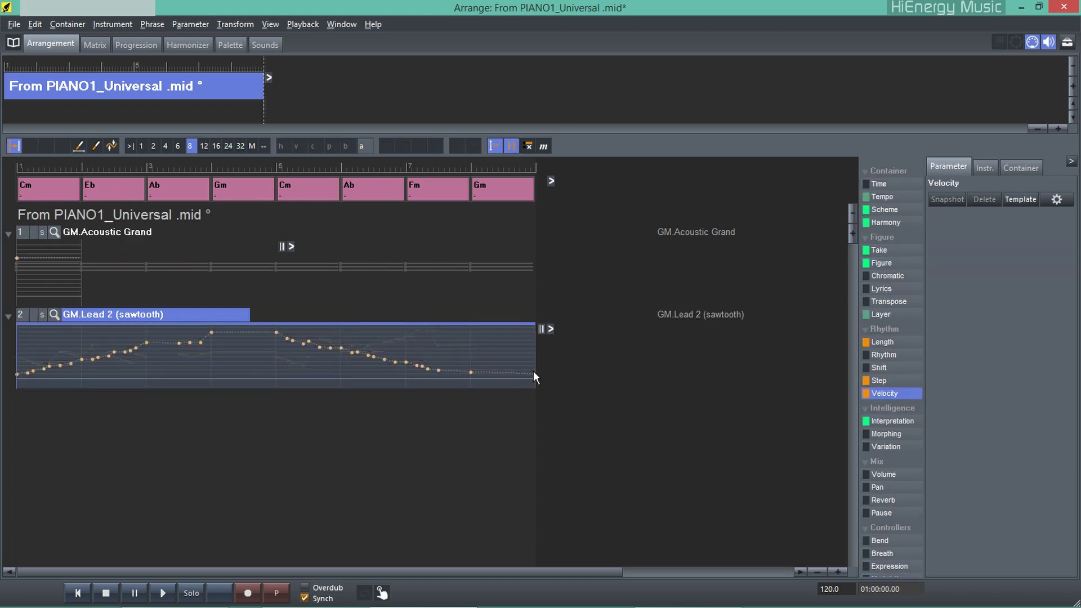
left_click_drag(249, 387, 247, 366)
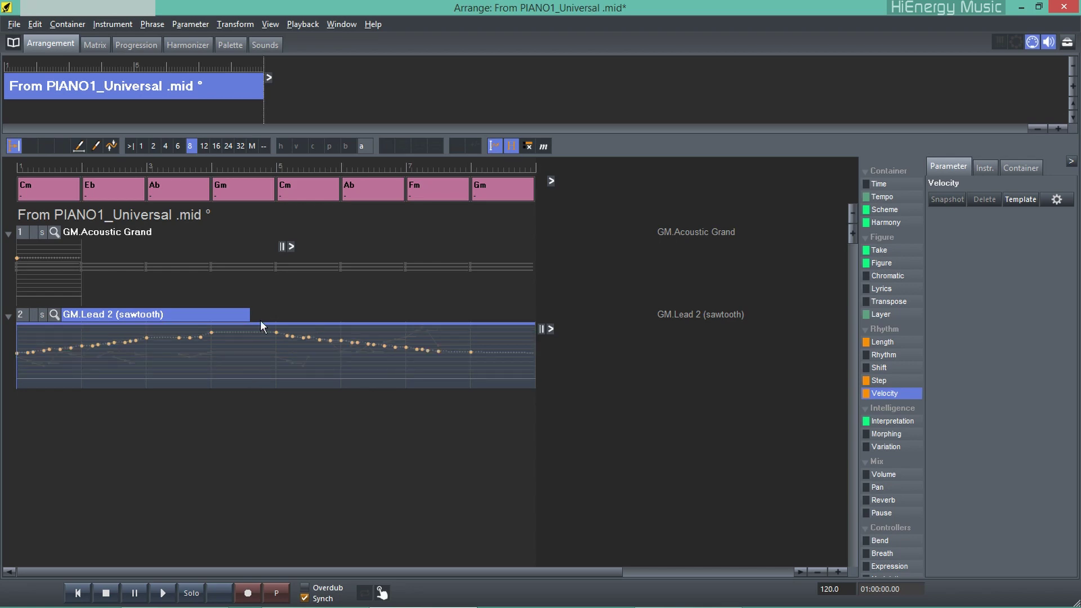
left_click(268, 451)
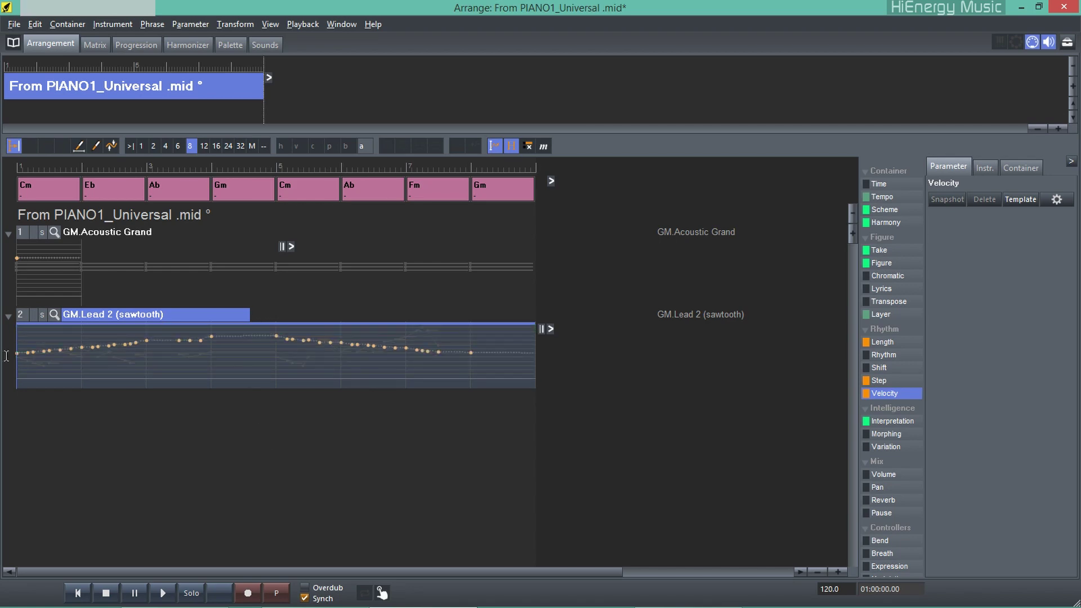
left_click(163, 593)
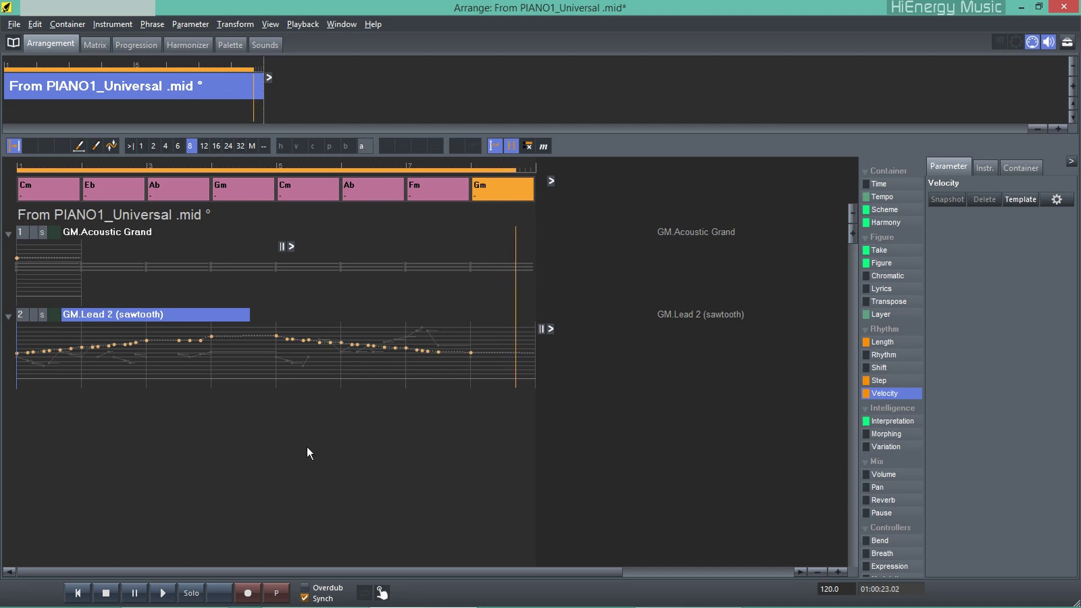
left_click(79, 591)
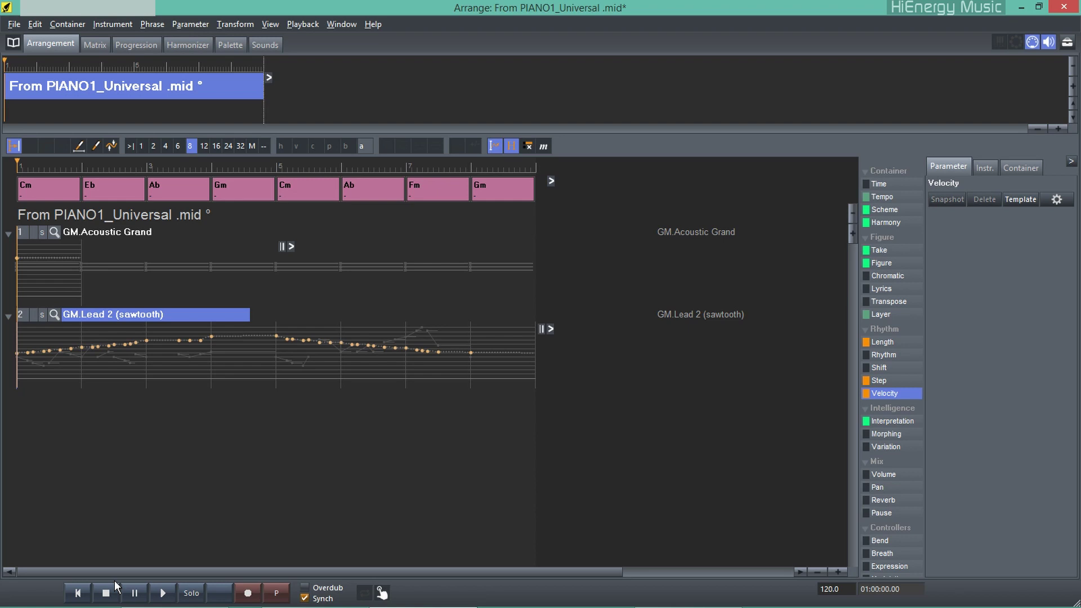
Insert the 4/4 Scheme template and squeeze the eight-chord progression so it spans eight measures, one chord each
right_click(885, 215)
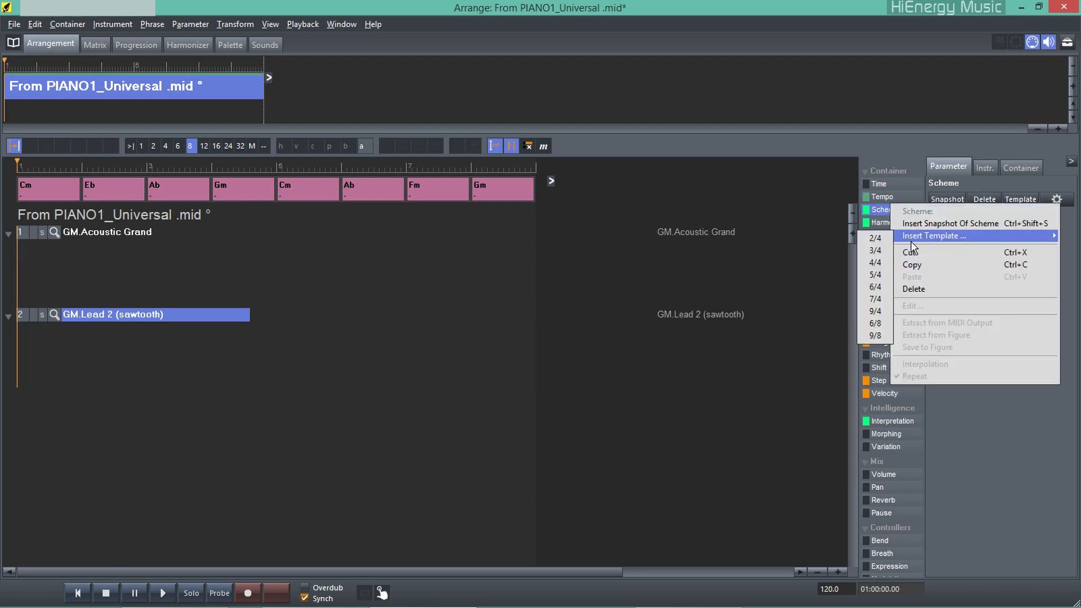
left_click(885, 210)
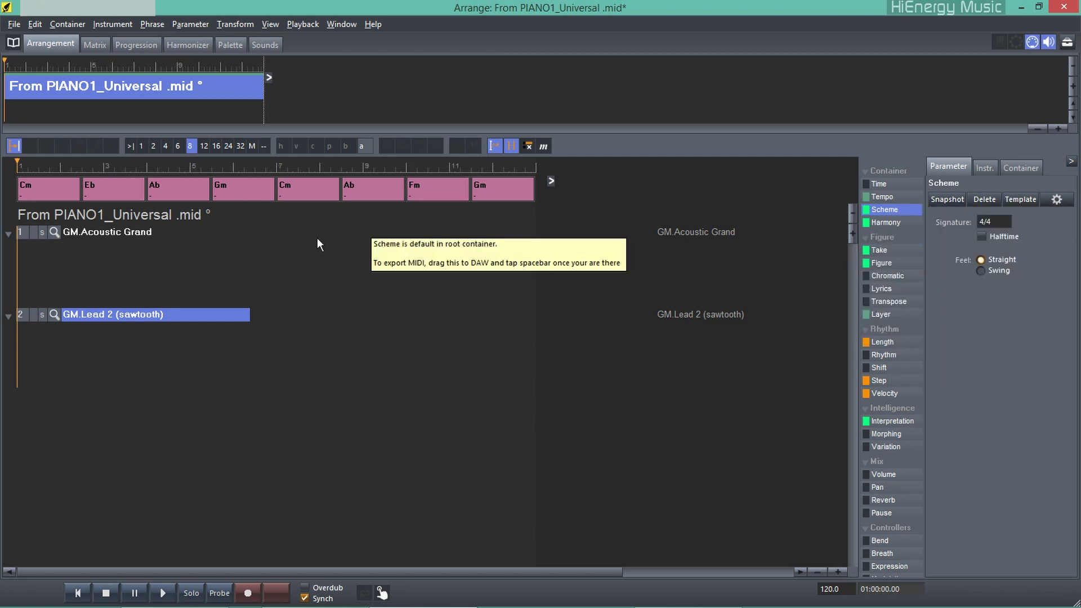
left_click(30, 146)
left_click(34, 193)
left_click(509, 195, "shift")
left_click_drag(529, 184, 357, 184)
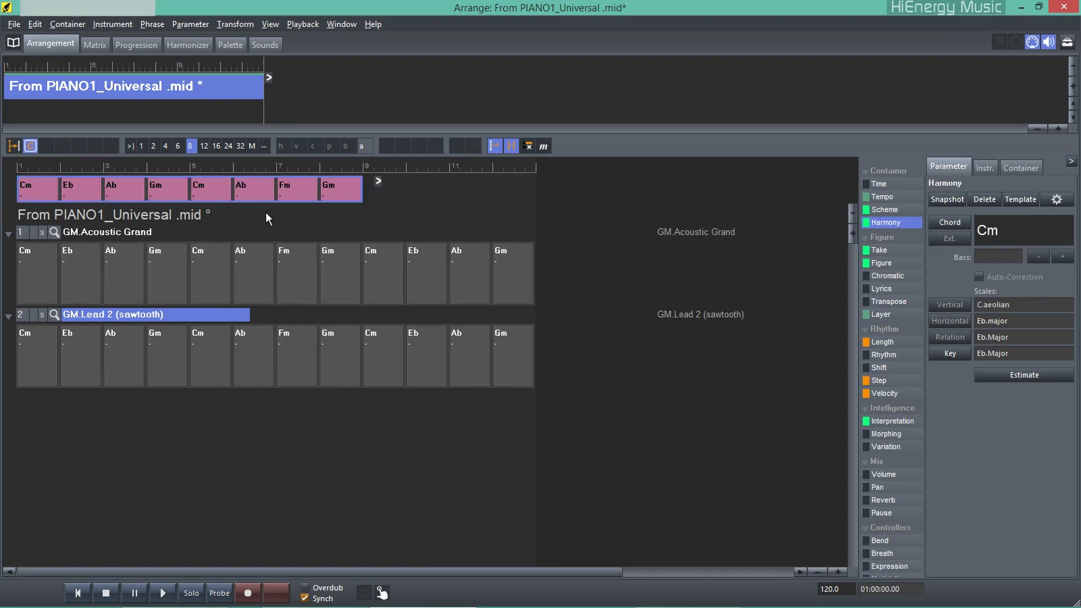
left_click(106, 595)
Stretch the figure of GM.Acoustic Grand by an arbitrary factor of 2/3
left_click(114, 232)
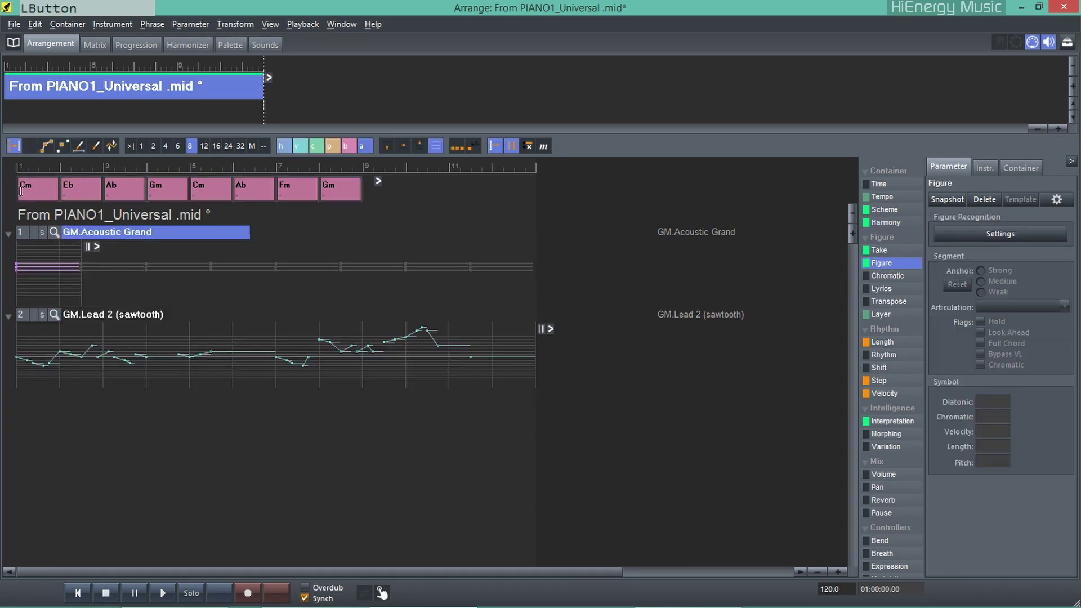
left_click(235, 24)
mouse_move(320, 290)
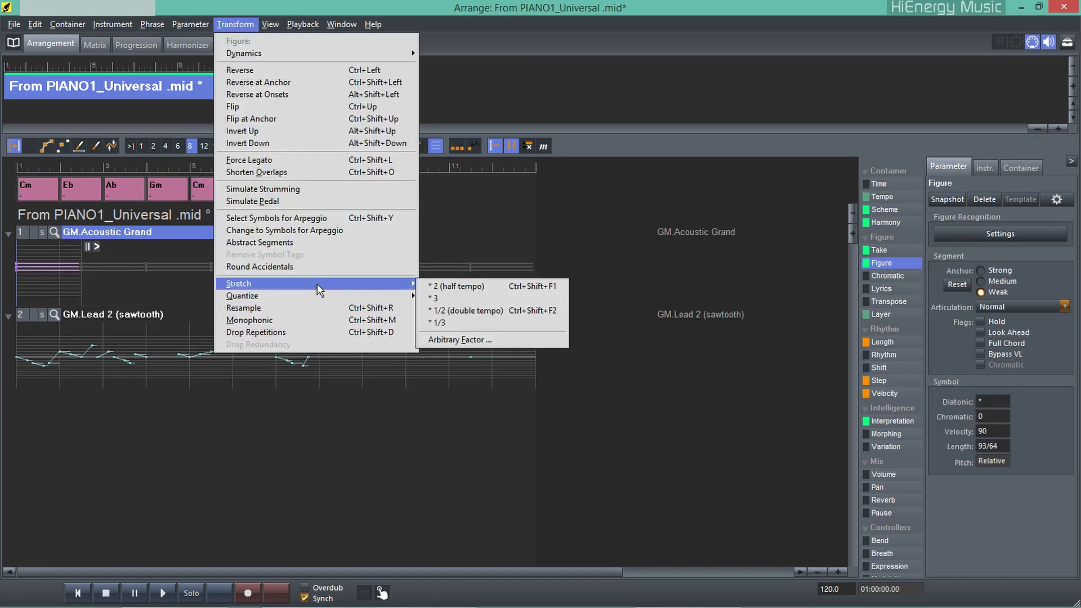
left_click(471, 339)
type("2/")
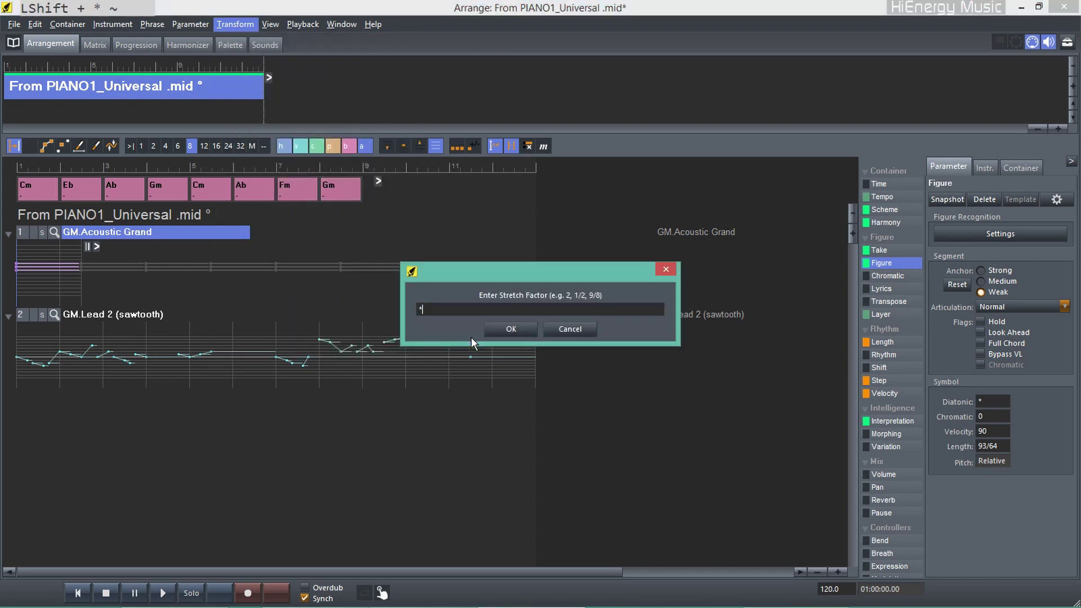
type("3")
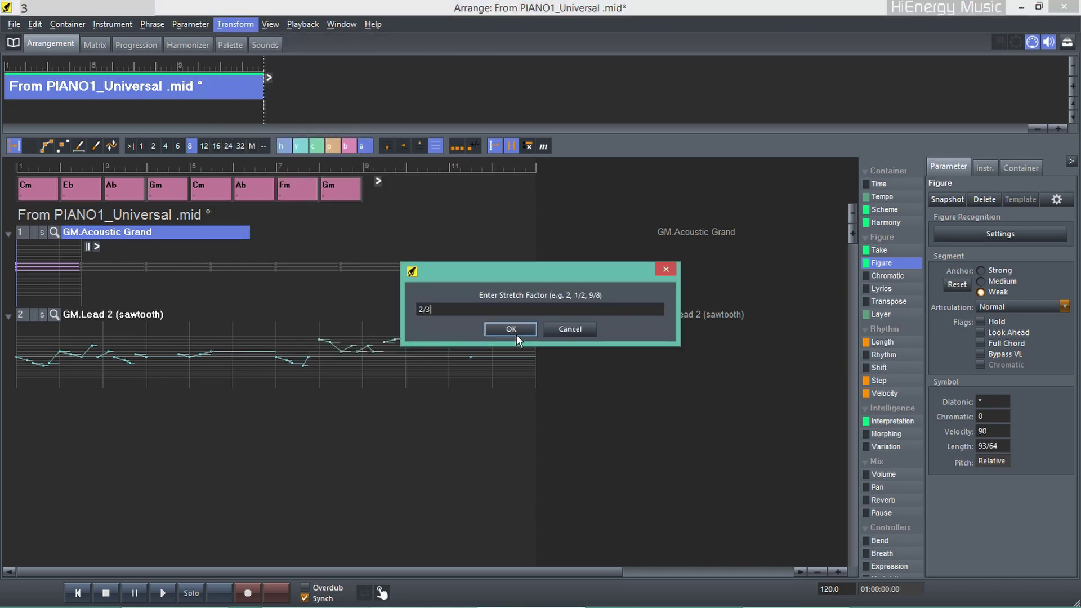
left_click(516, 334)
left_click(236, 24)
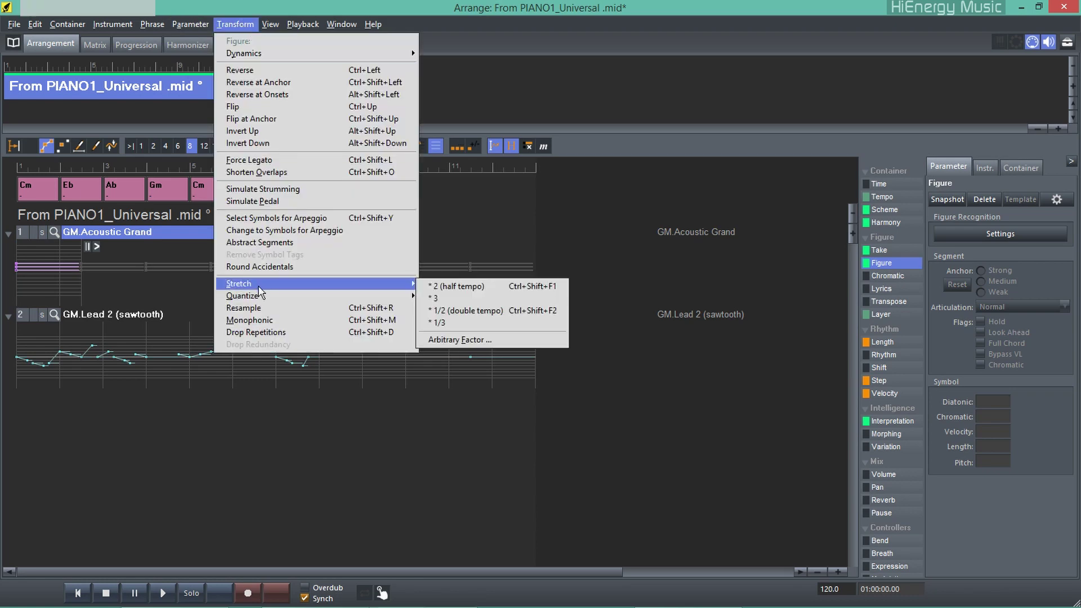
left_click(476, 339)
type("2/3")
key("Return")
Stretch the figure of GM.Lead 2 (sawtooth) by a factor of 2/3 and audition the arrangement
left_click(98, 316)
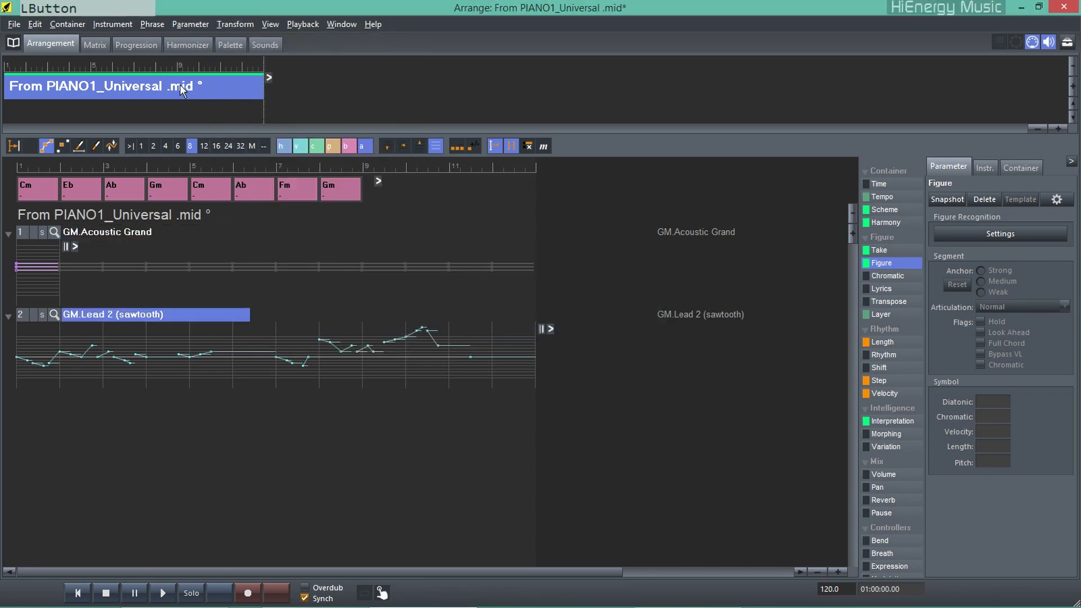
left_click(236, 24)
mouse_move(411, 284)
left_click(459, 340)
type("2/3")
left_click(511, 327)
left_click(163, 593)
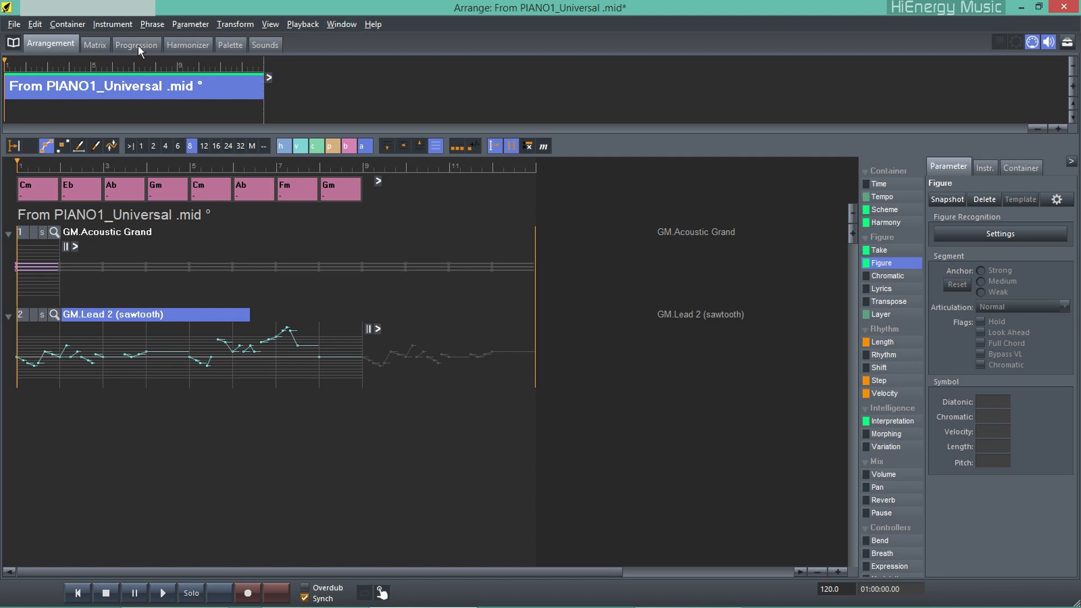
Create a new library and move its window off the arrangement's instrument tracks
left_click(14, 25)
mouse_move(34, 38)
left_click(204, 70)
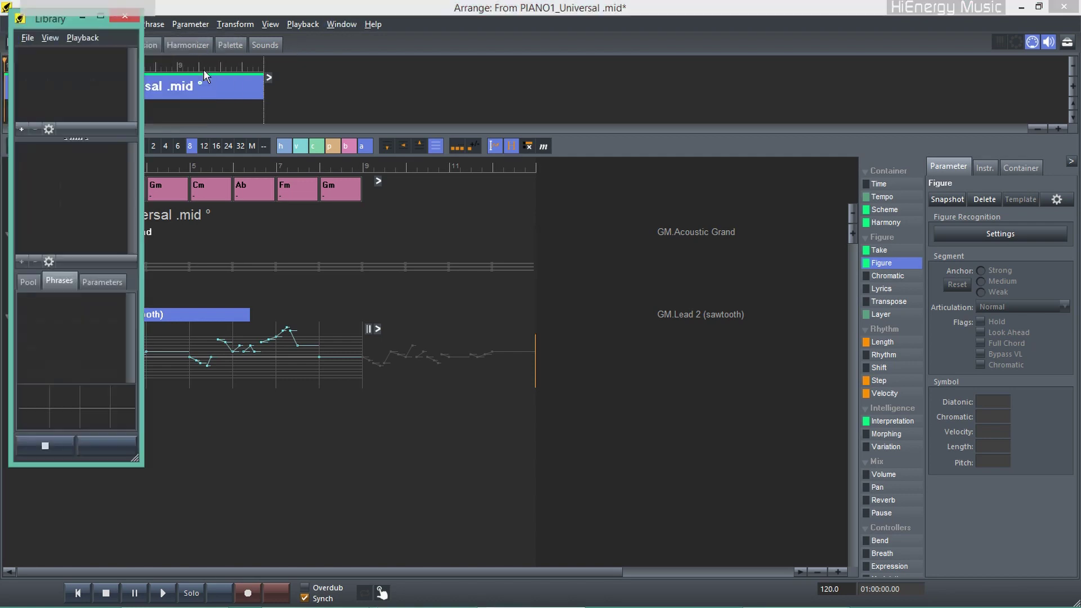
left_click_drag(85, 20, 673, 125)
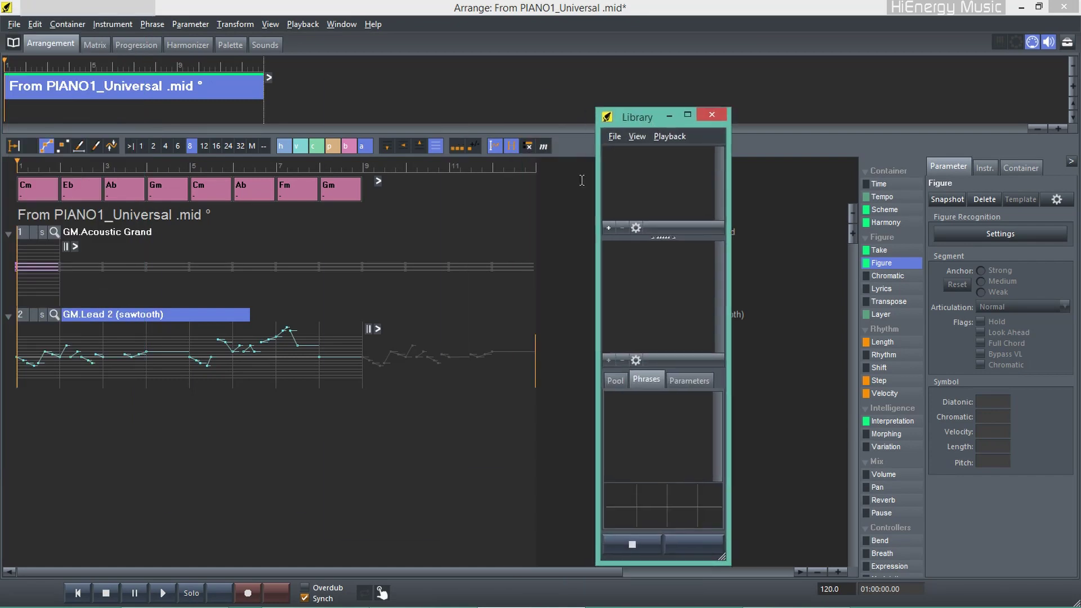
Restore and narrow the arrangement window, and copy the GM.Lead 2 (sawtooth) phrase into the new library
left_click(79, 314)
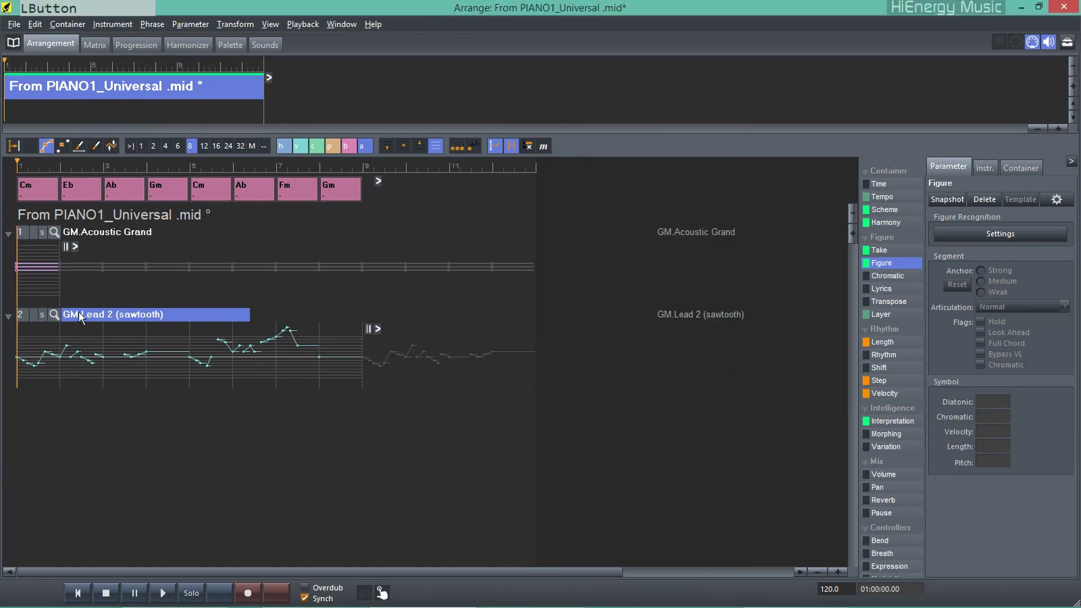
left_click(1042, 9)
left_click_drag(887, 272, 694, 272)
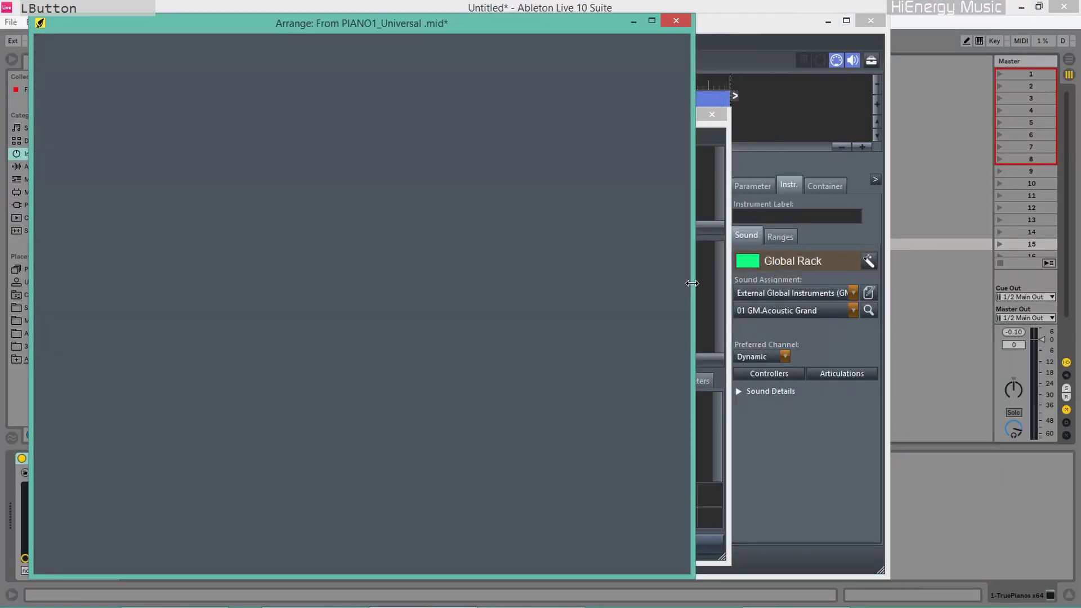
left_click(875, 26)
left_click_drag(103, 343, 812, 325)
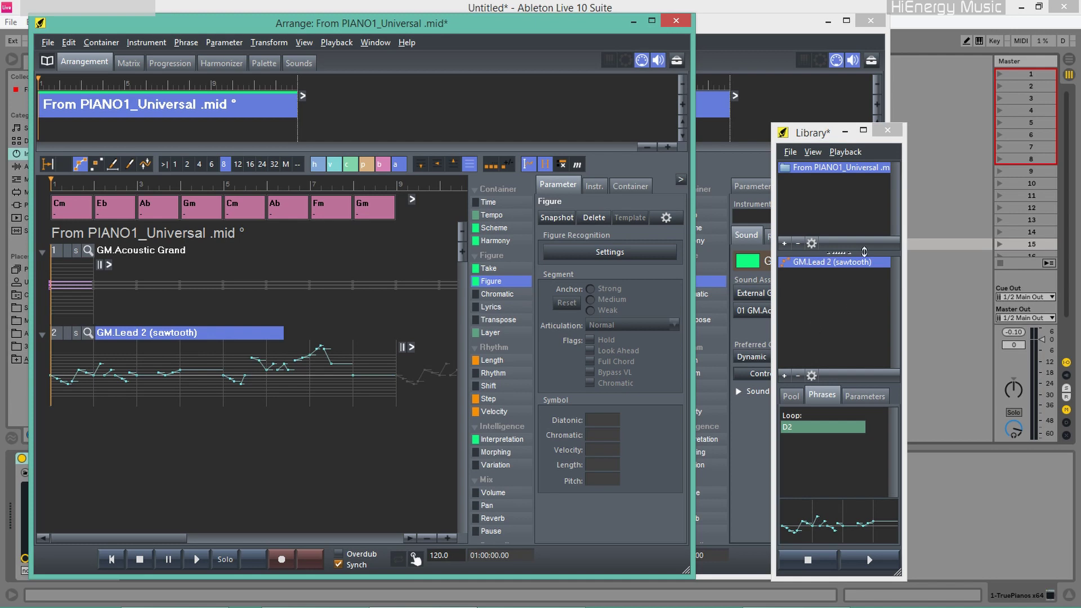
Open the library's D2 loop phrase in the phrase editor and audition it
double_click(797, 427)
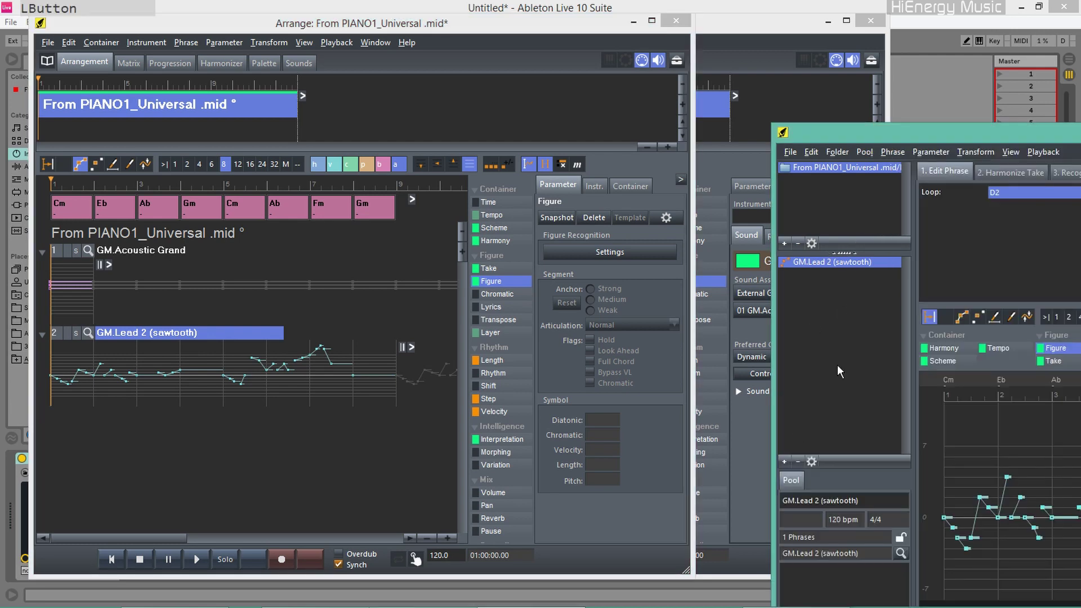
left_click_drag(1022, 135, 412, 35)
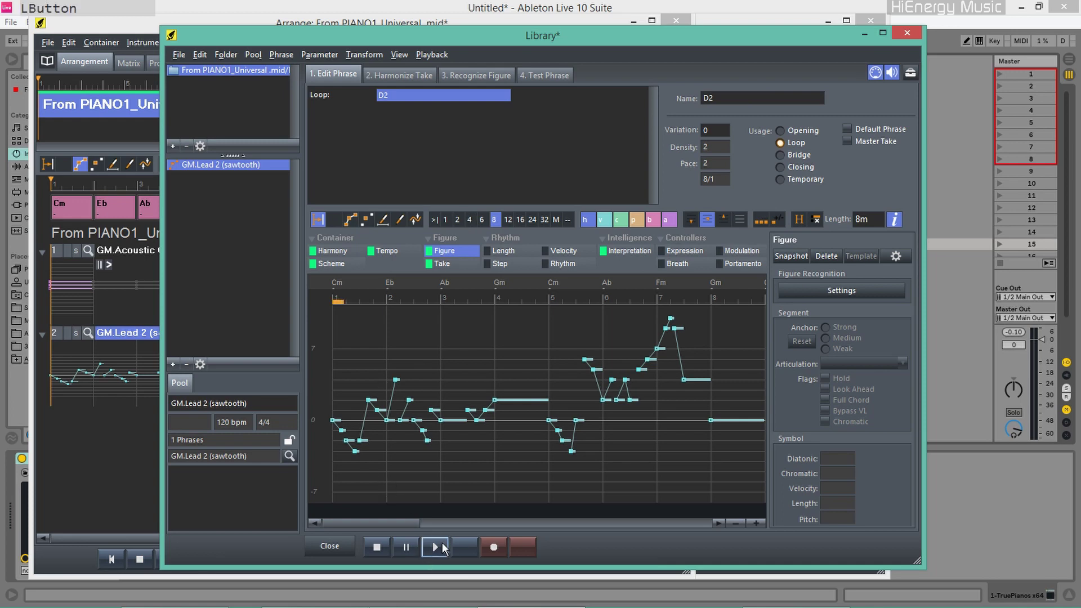
left_click(376, 547)
Test the D2 phrase against the popular minor progression i-VI-iv-V
left_click(539, 74)
left_click(758, 122)
mouse_move(777, 176)
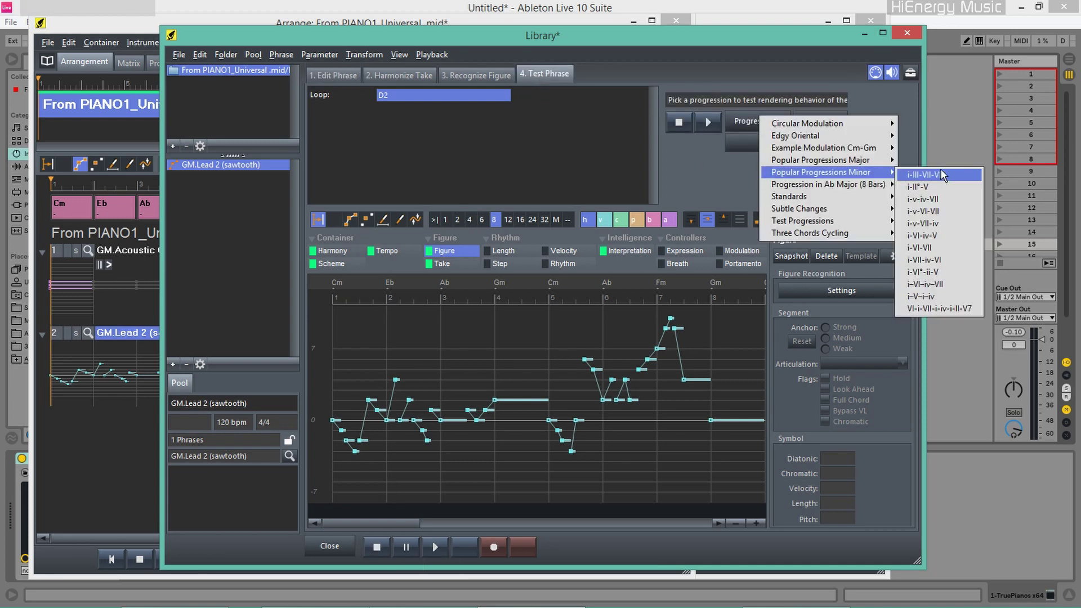
left_click(949, 232)
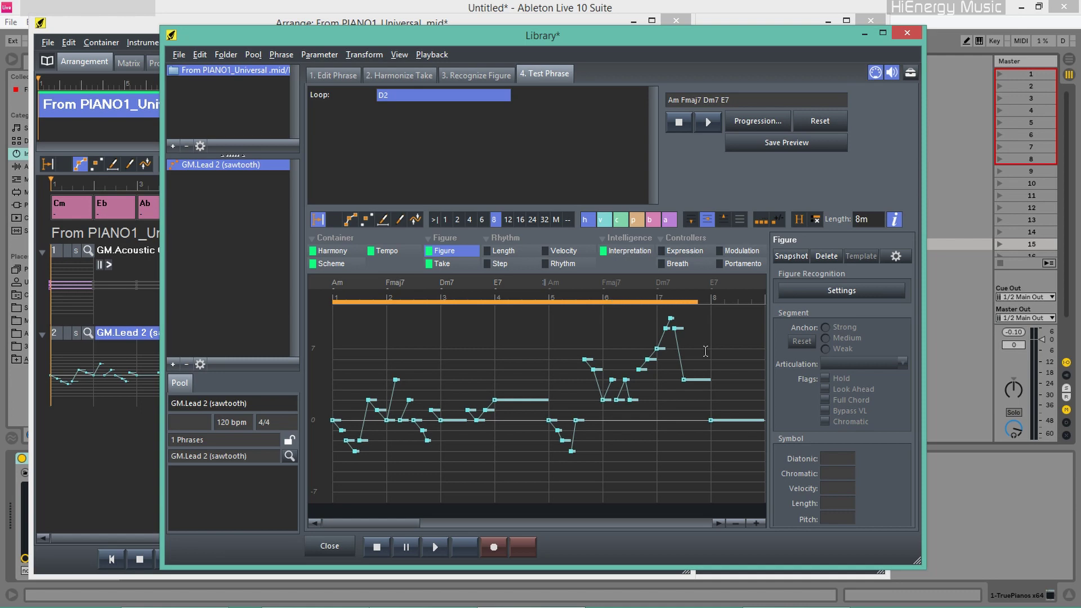
left_click(378, 547)
Test the D2 phrase against Part 1 of Progression in Ab Major (8 Bars)
left_click(757, 121)
mouse_move(890, 185)
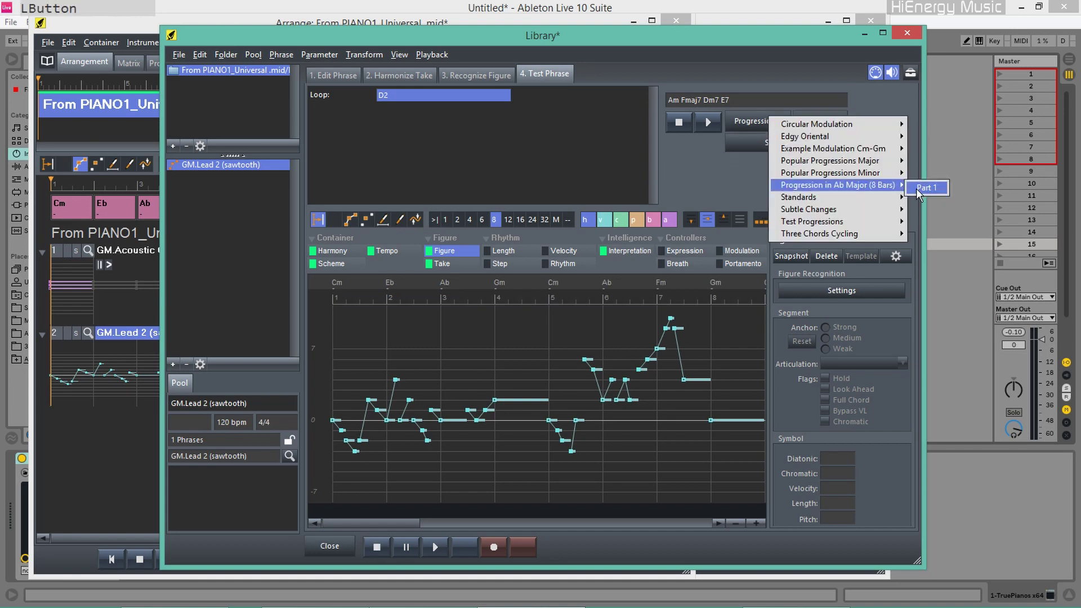
left_click(926, 188)
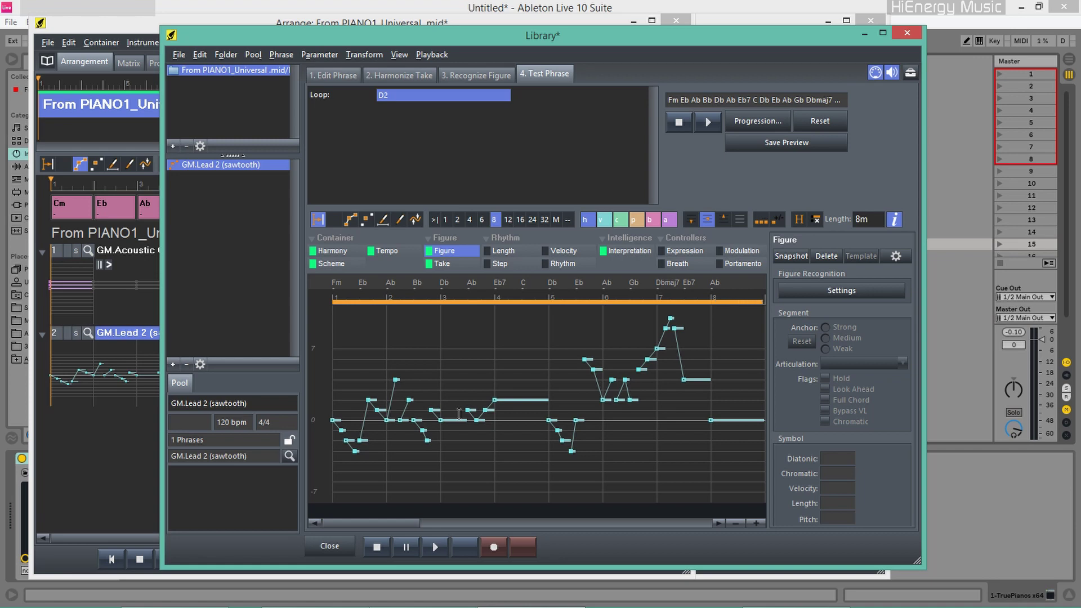
left_click(376, 548)
Return to the arrangement and play it from the beginning past the end of the chord progression
left_click(112, 562)
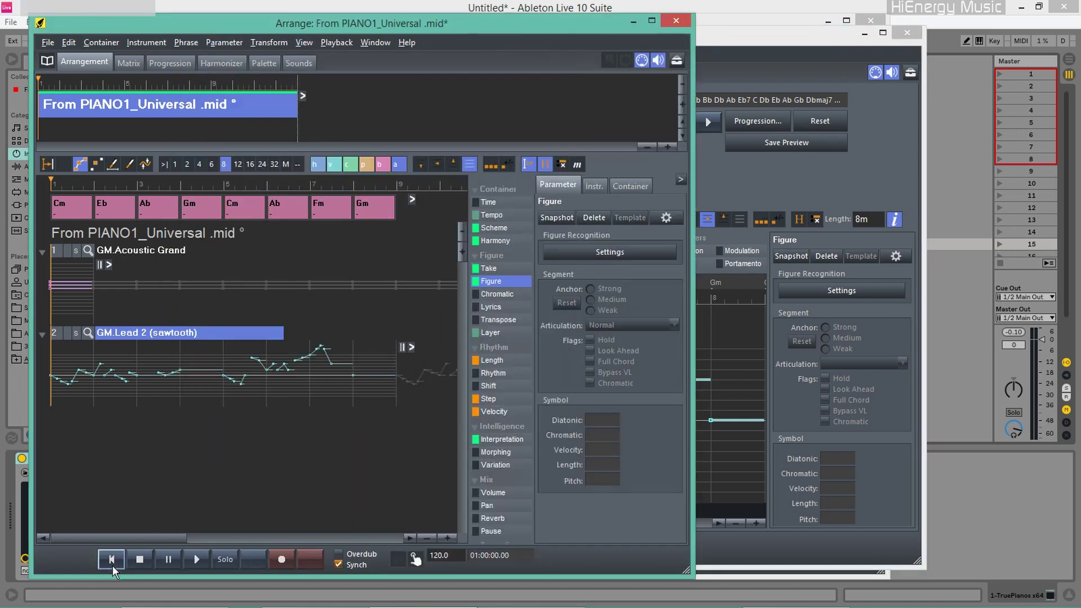
left_click(205, 565)
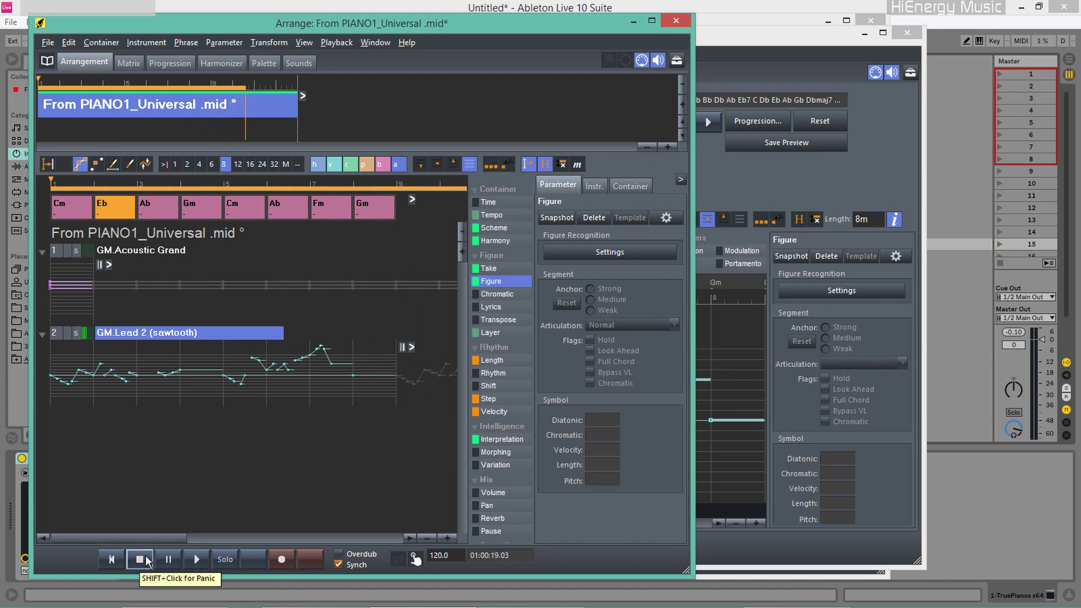
left_click_drag(153, 535, 237, 546)
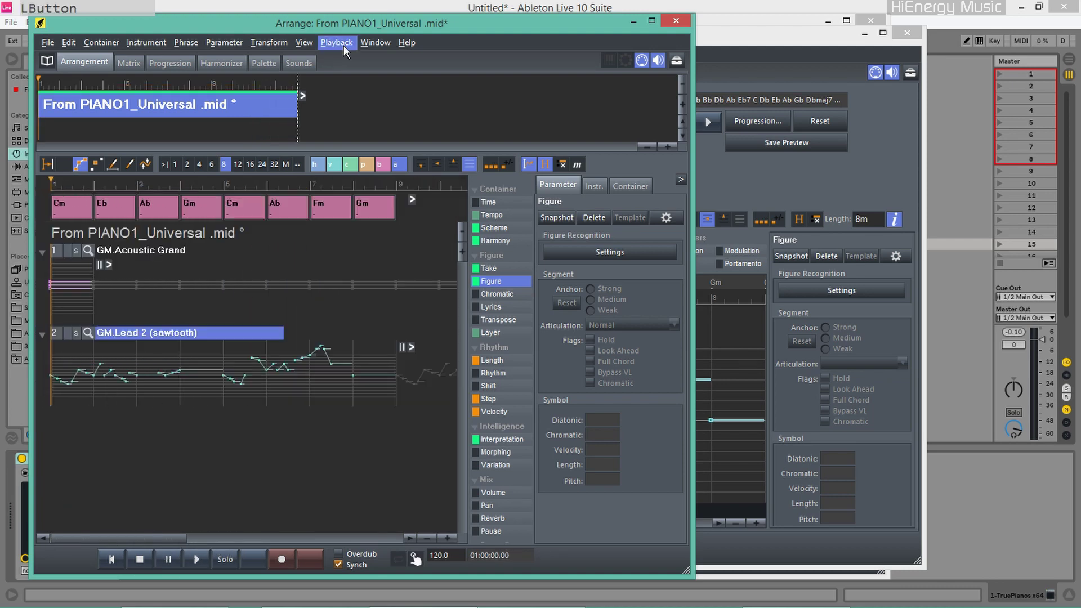
Set the container's length to 8m and play the arrangement from the start
left_click(638, 191)
double_click(598, 246)
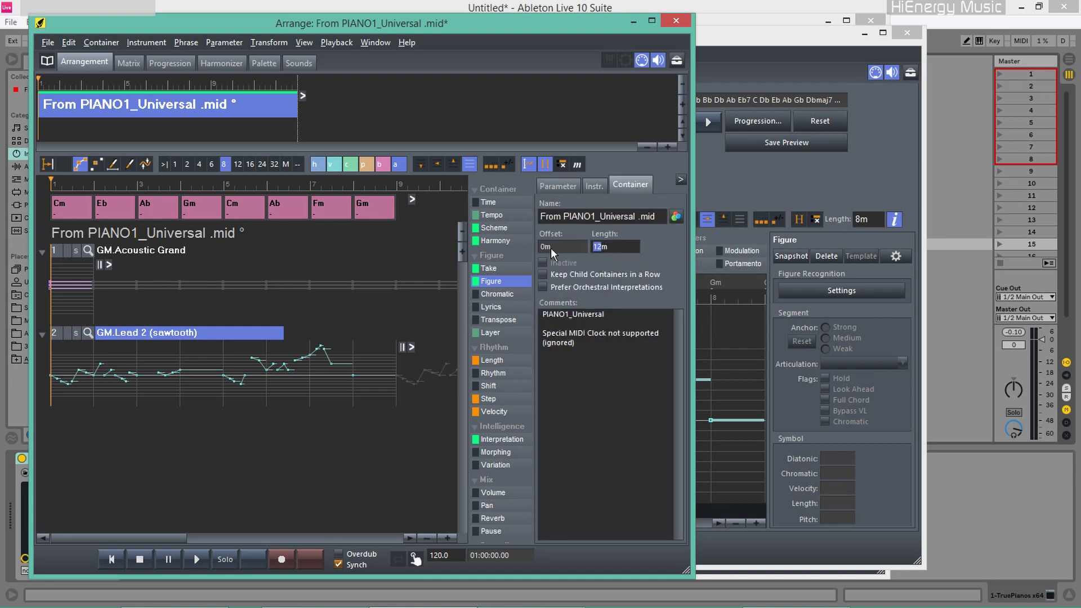
type("8m")
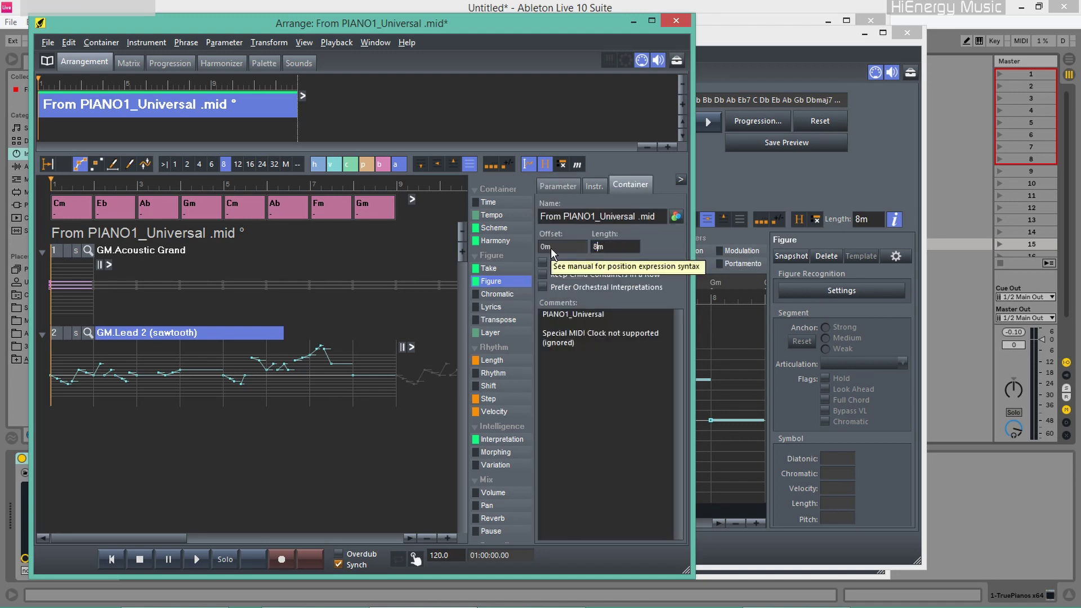
key("Return")
left_click(111, 559)
left_click(194, 555)
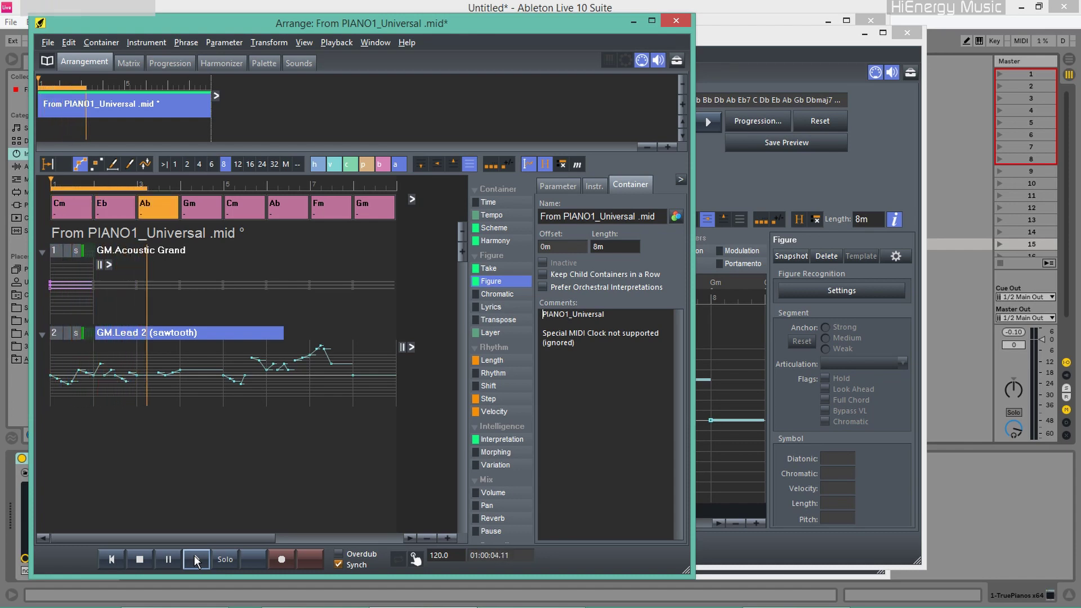
Maximize the arrangement window and replay the shortened arrangement from the beginning
left_click(652, 21)
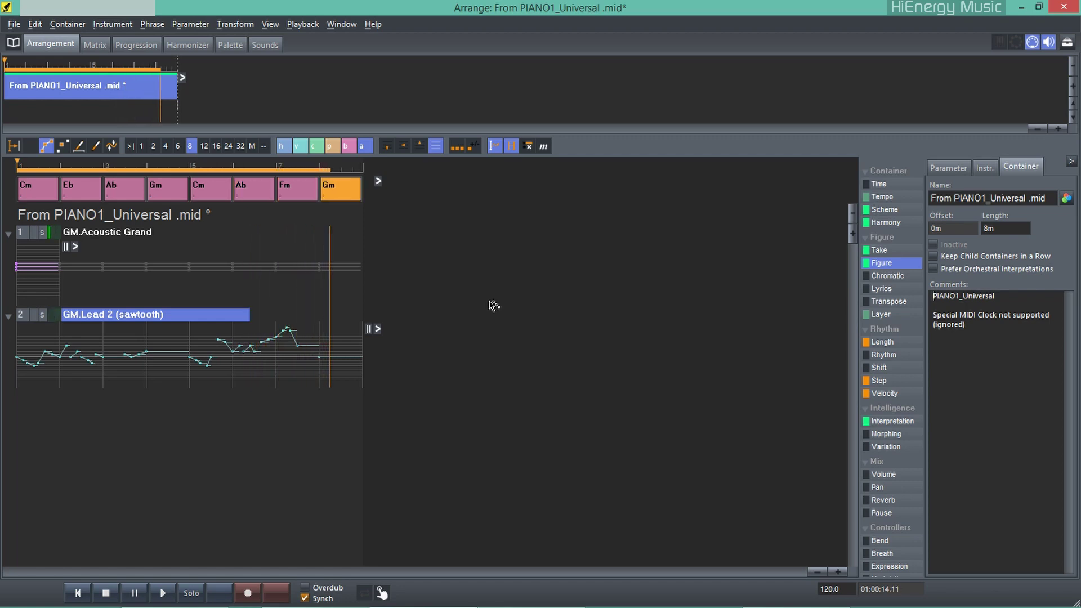
left_click(107, 597)
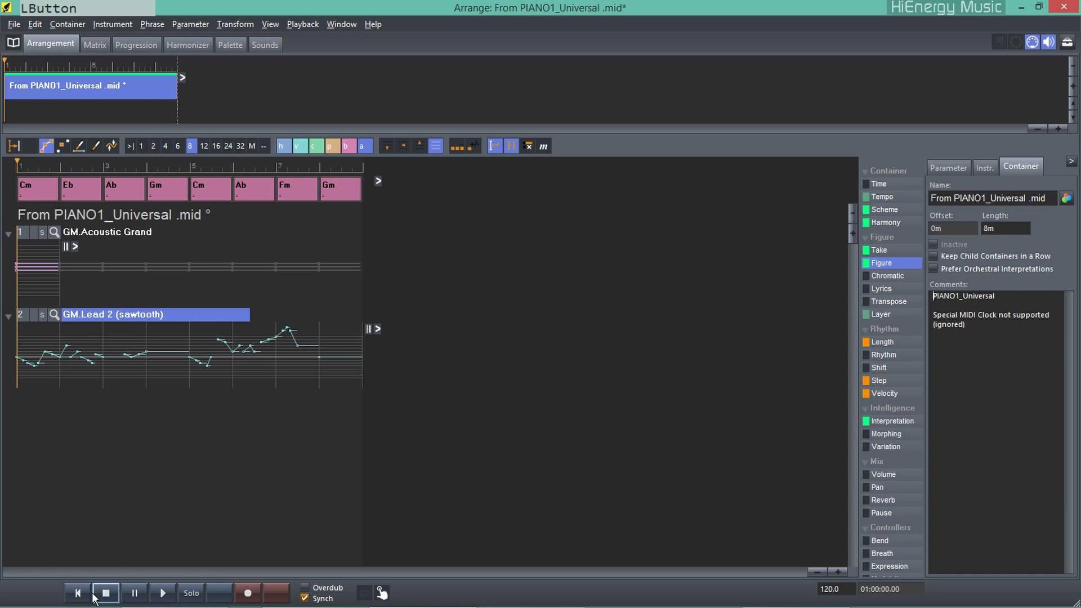
left_click(163, 594)
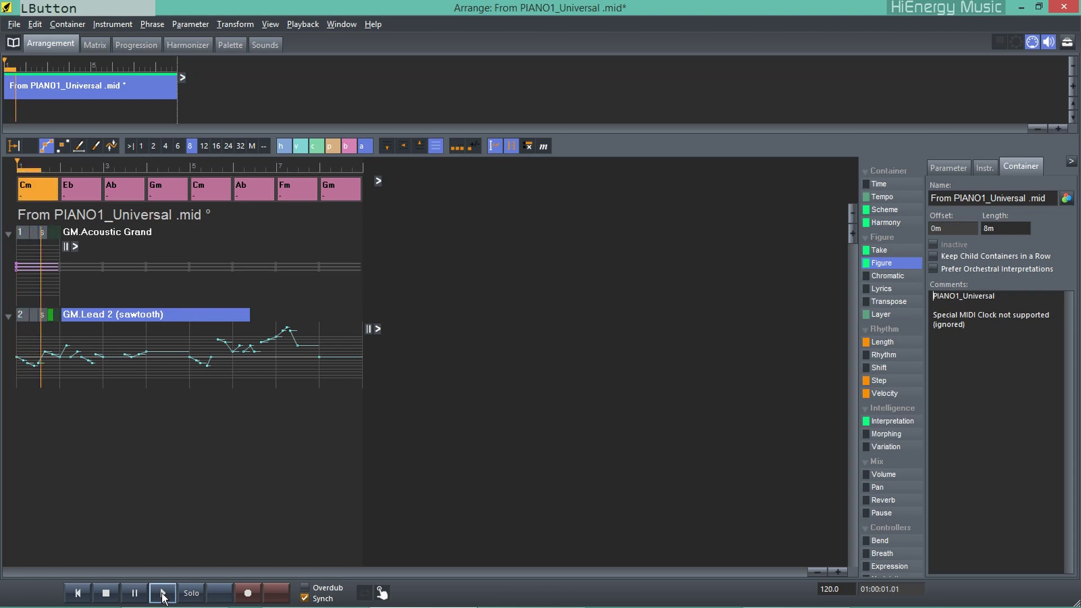